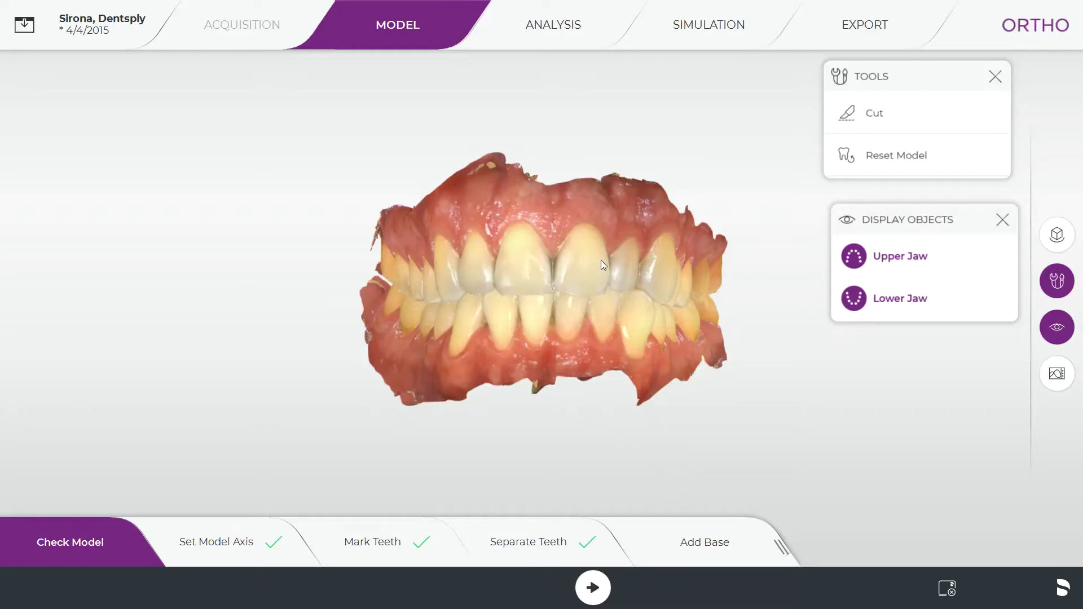
# Step: Check the jaw scan from both sides, then advance to the Set Model Axis step
pyautogui.moveTo(583, 271)
pyautogui.mouseDown()
pyautogui.moveTo(522, 276)
pyautogui.moveTo(607, 275)
pyautogui.moveTo(571, 284)
pyautogui.mouseUp()
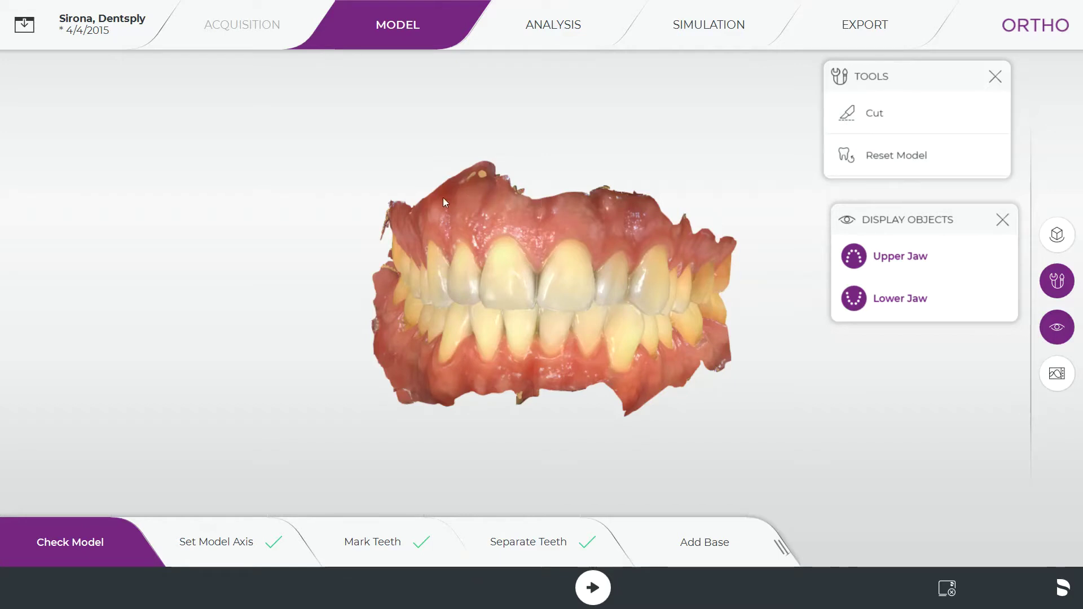
pyautogui.moveTo(711, 255); pyautogui.dragTo(687, 401)
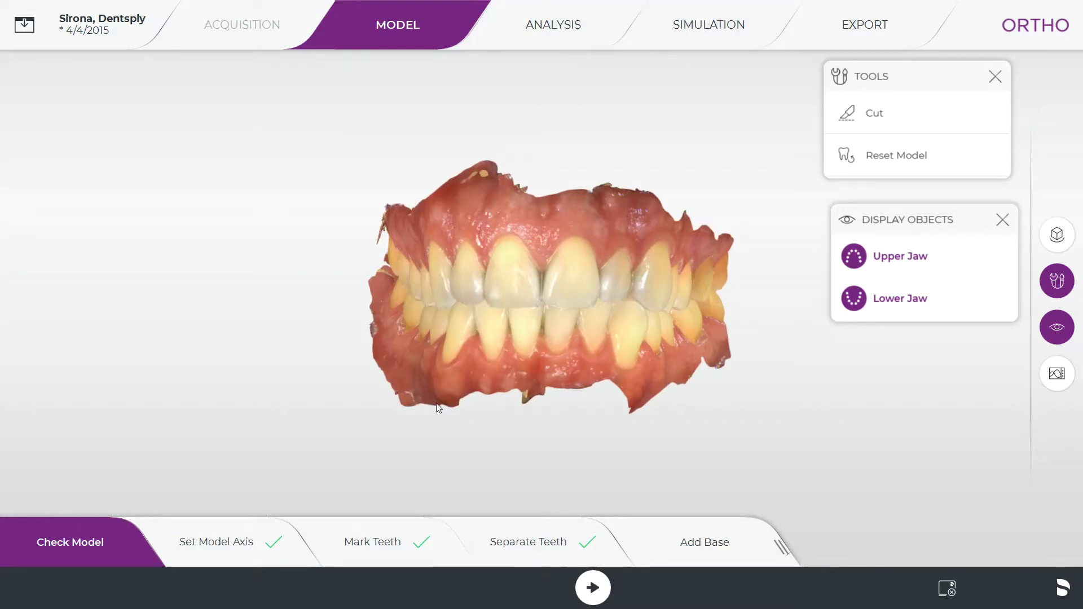
pyautogui.click(259, 553)
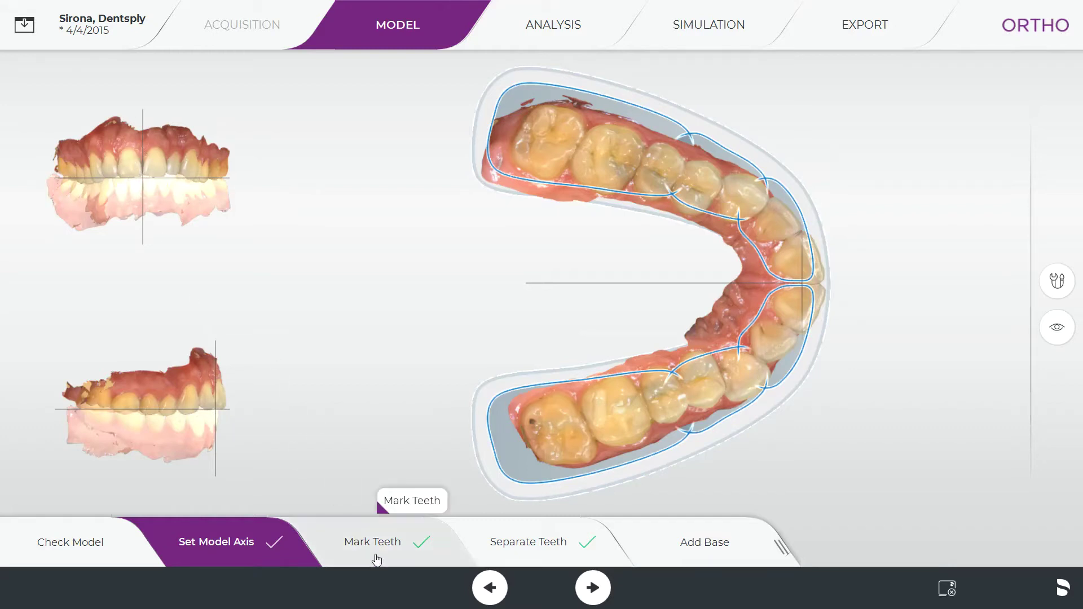
# Step: At the Mark Teeth step, move the tooth 33 and 32 markers onto their lower teeth
pyautogui.click(375, 557)
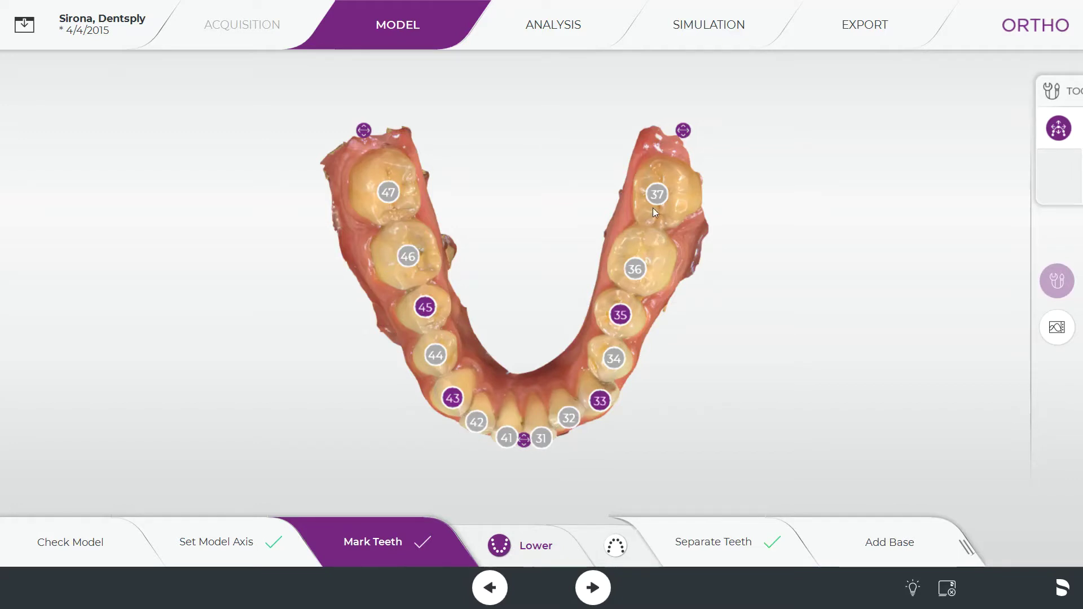
pyautogui.click(599, 404)
pyautogui.moveTo(595, 401); pyautogui.dragTo(588, 394)
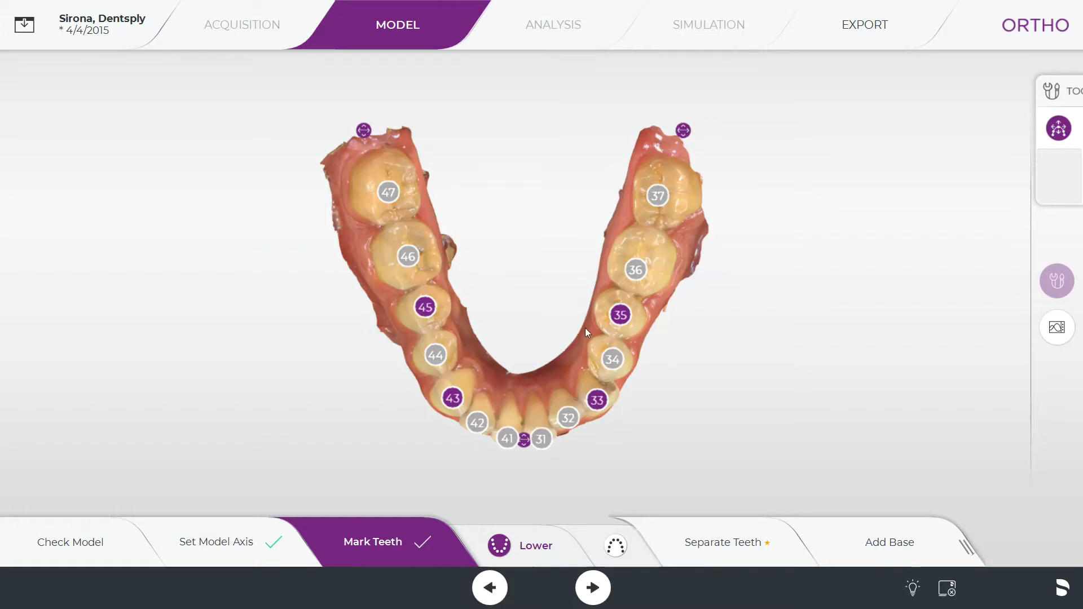
pyautogui.moveTo(566, 418)
pyautogui.mouseDown()
pyautogui.moveTo(554, 386)
pyautogui.moveTo(570, 430)
pyautogui.moveTo(564, 416)
pyautogui.mouseUp()
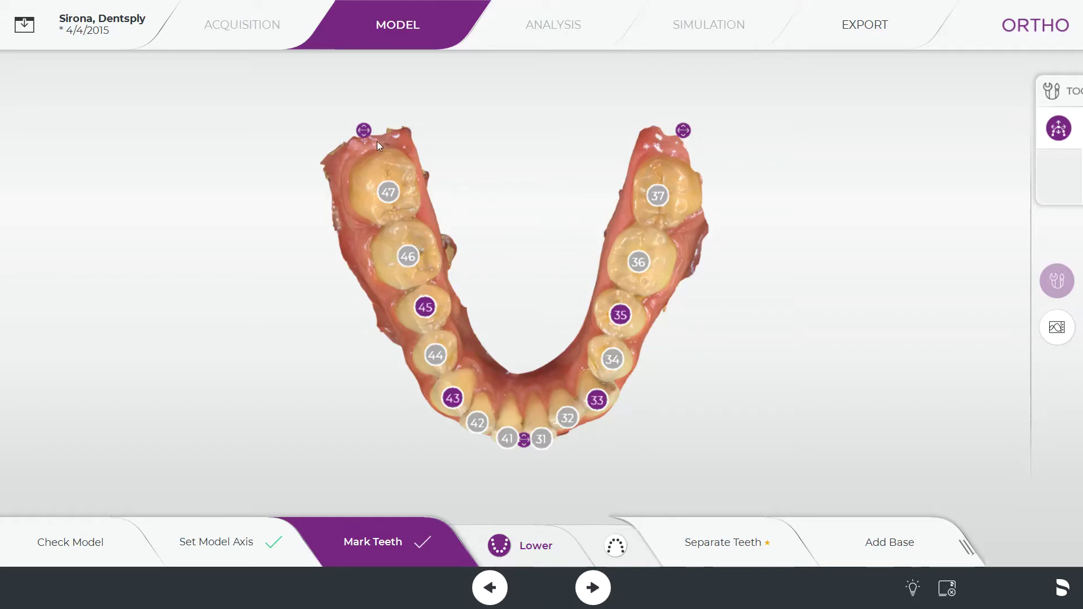
# Step: Review the tooth-number choices behind teeth 37 and 47 and inspect the 47 marker closely
pyautogui.click(658, 140)
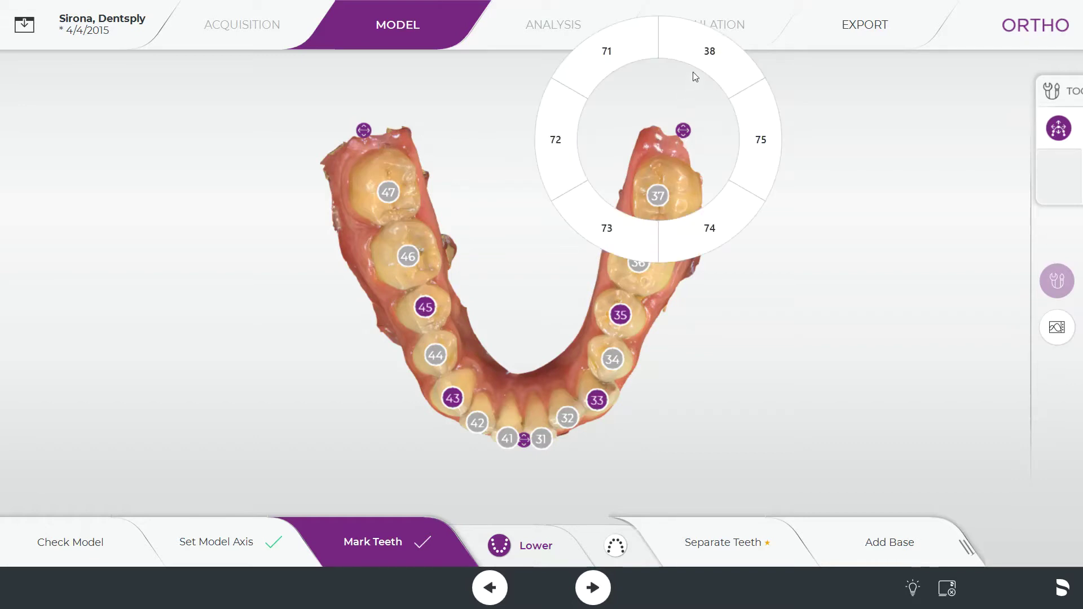
pyautogui.click(445, 155)
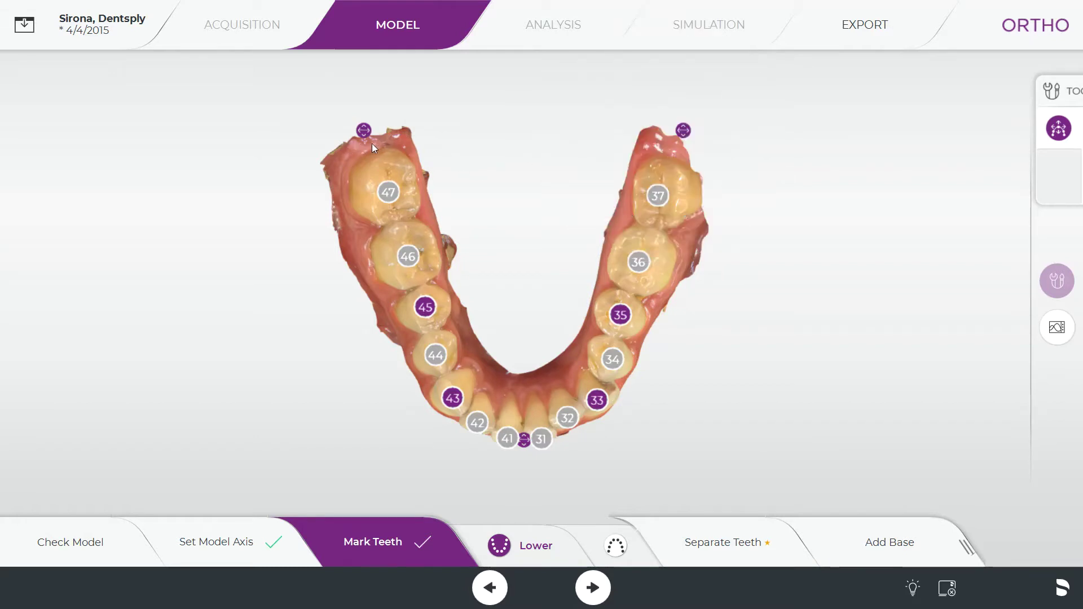
pyautogui.click(375, 144)
pyautogui.click(531, 188)
pyautogui.moveTo(390, 194)
pyautogui.mouseDown()
pyautogui.moveTo(390, 296)
pyautogui.moveTo(524, 314)
pyautogui.moveTo(550, 288)
pyautogui.mouseUp()
pyautogui.click(1073, 89)
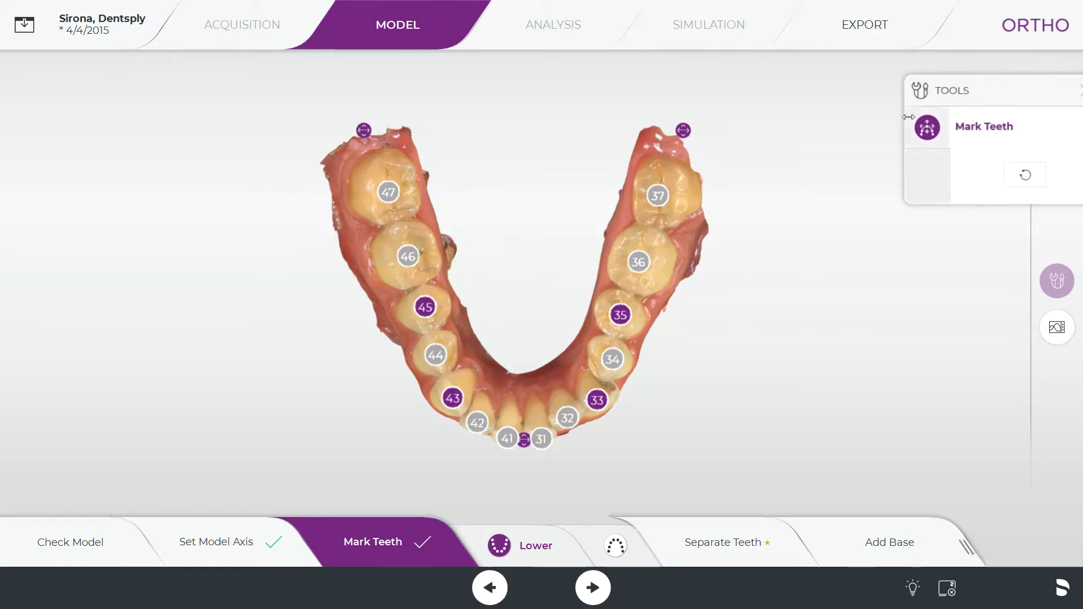
# Step: On the upper jaw, nudge the tooth 23 marker, then go to Separate Teeth
pyautogui.click(610, 541)
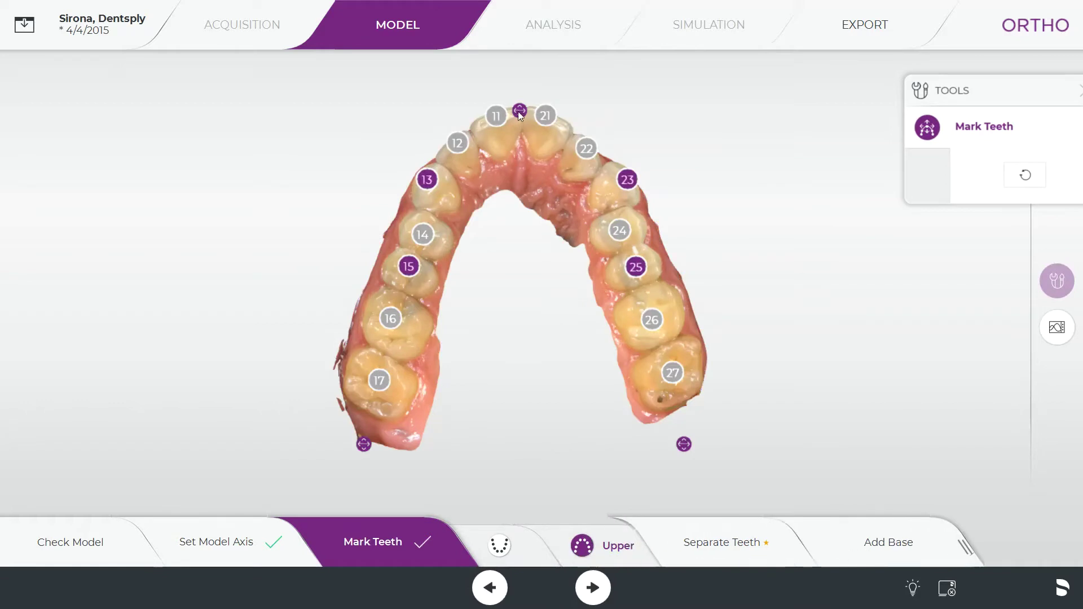
pyautogui.moveTo(631, 187); pyautogui.dragTo(627, 184)
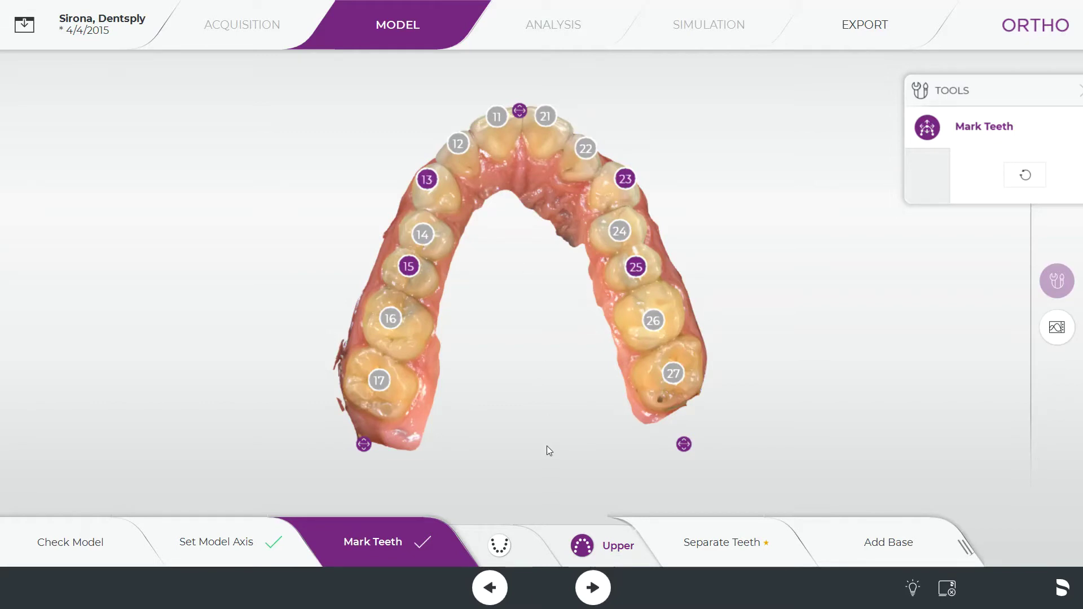
pyautogui.click(715, 557)
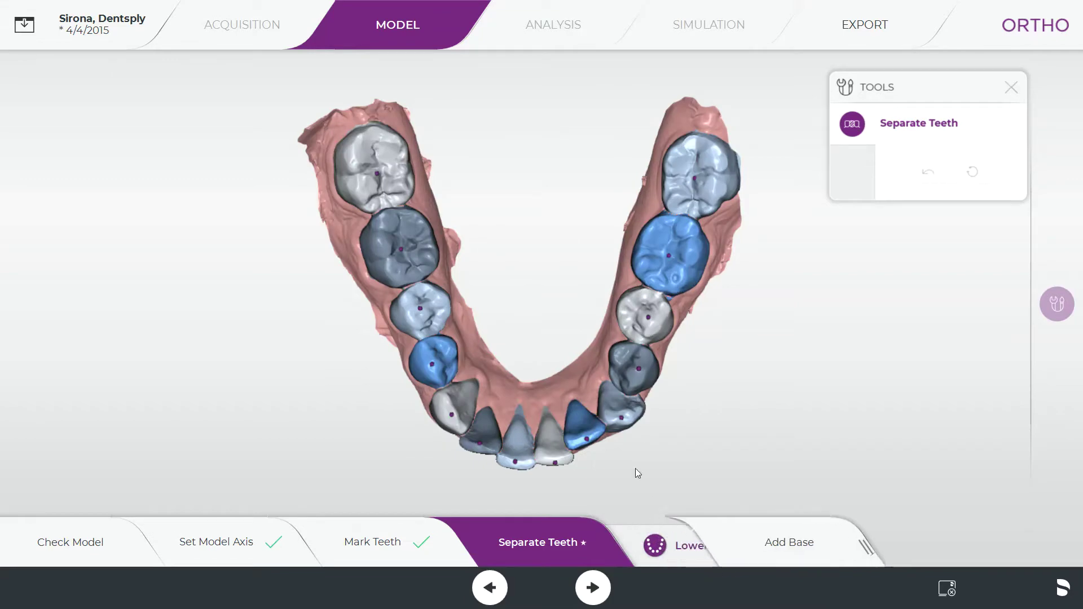
# Step: Orbit and zoom the separated lower arch to bring the large molar's boundary into close view
pyautogui.moveTo(571, 314)
pyautogui.mouseDown()
pyautogui.moveTo(561, 270)
pyautogui.moveTo(534, 262)
pyautogui.moveTo(479, 304)
pyautogui.moveTo(500, 335)
pyautogui.moveTo(555, 342)
pyautogui.moveTo(615, 320)
pyautogui.moveTo(635, 294)
pyautogui.moveTo(566, 299)
pyautogui.moveTo(591, 282)
pyautogui.moveTo(603, 297)
pyautogui.moveTo(600, 327)
pyautogui.moveTo(587, 346)
pyautogui.moveTo(568, 327)
pyautogui.mouseUp()
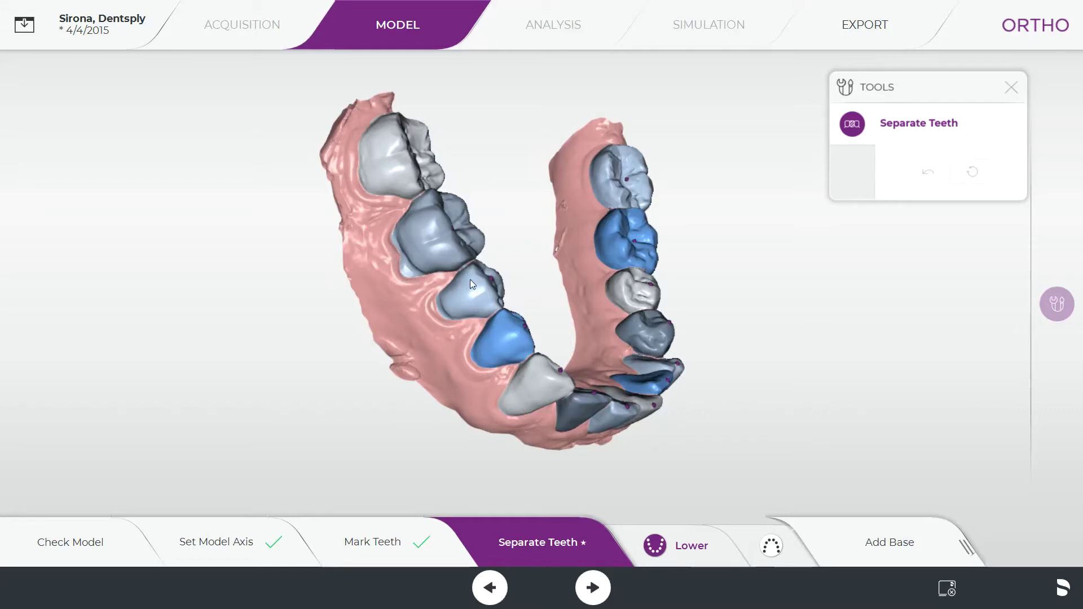
pyautogui.moveTo(556, 302); pyautogui.dragTo(412, 279, button='right')
pyautogui.scroll(8, 420, 279)
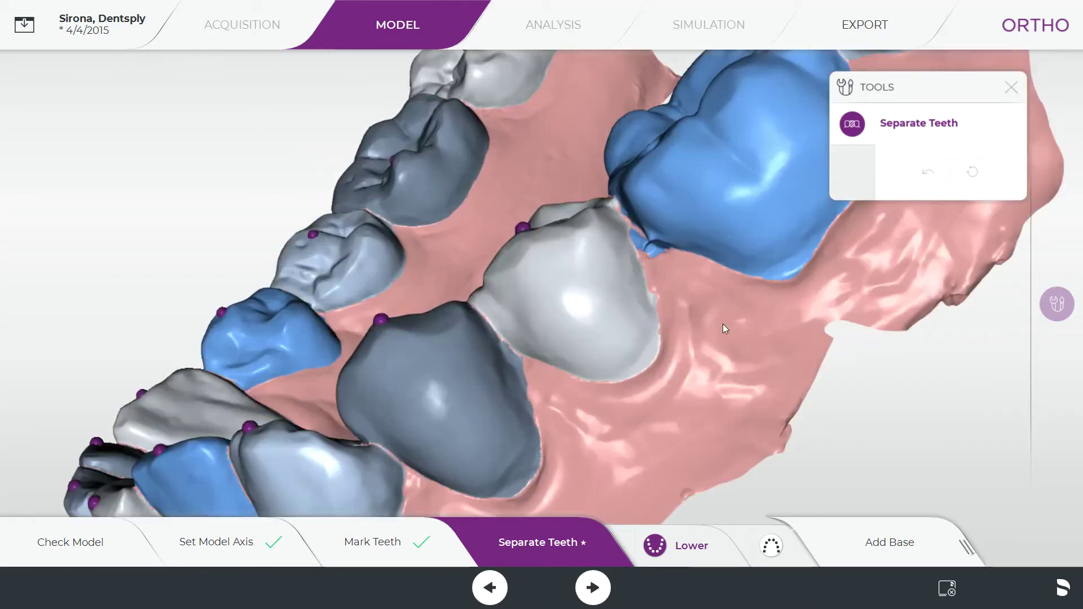
pyautogui.moveTo(723, 323); pyautogui.dragTo(681, 262, button='right')
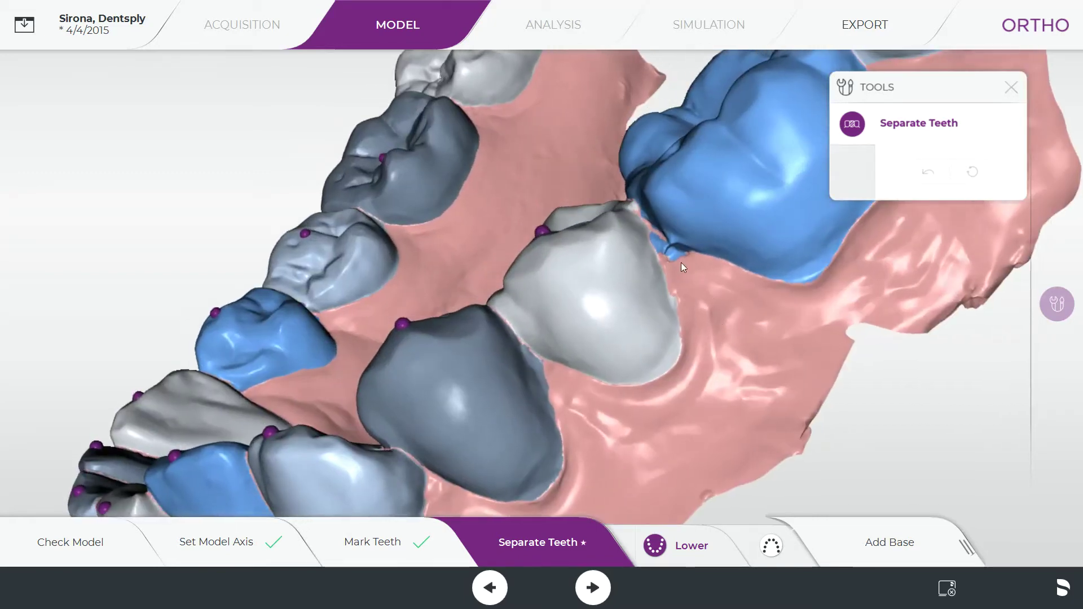
pyautogui.moveTo(728, 314); pyautogui.dragTo(726, 245, button='right')
# Step: Select the large lower molar and smooth the kink in its boundary at the gum line
pyautogui.click(736, 283)
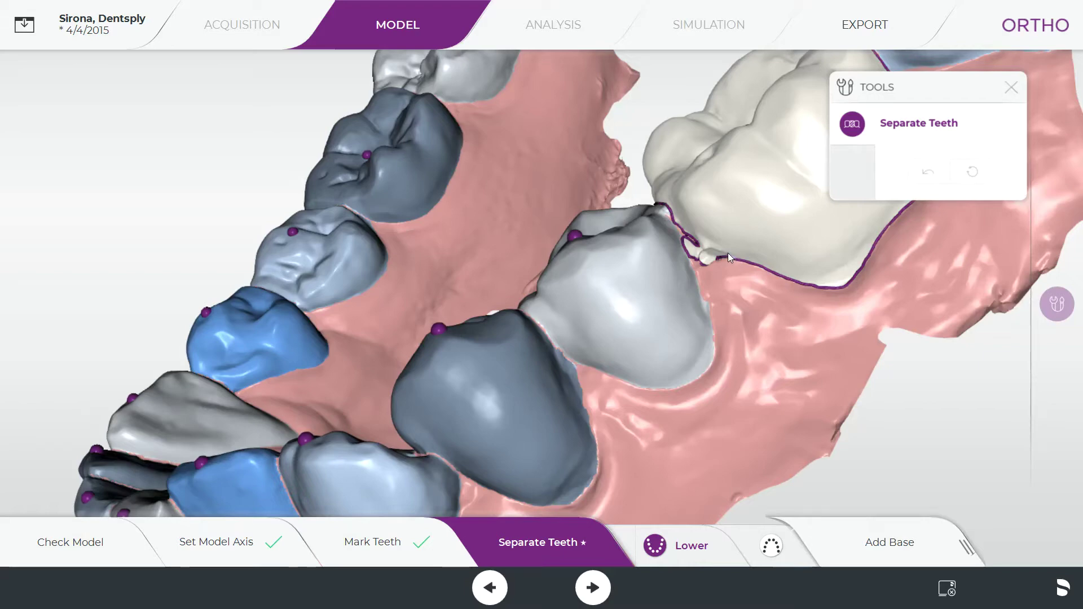
pyautogui.click(689, 235)
pyautogui.scroll(-5, 713, 371)
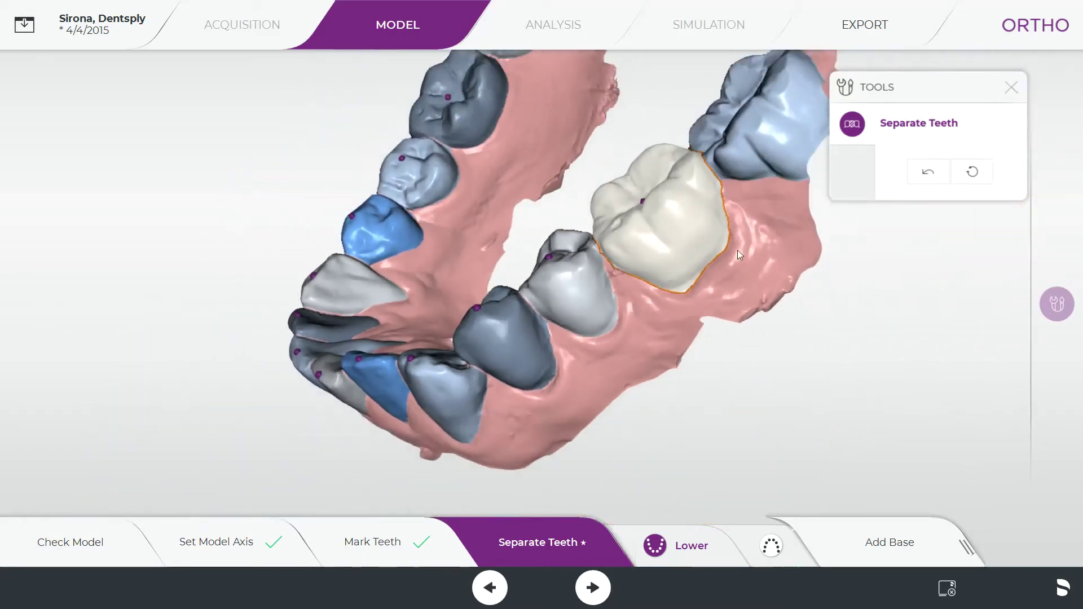
pyautogui.moveTo(736, 250); pyautogui.dragTo(315, 426, button='right')
pyautogui.scroll(3, 644, 418)
# Step: Orbit and pan around the whole lower arch to check the segmentation
pyautogui.moveTo(322, 418); pyautogui.dragTo(384, 285, button='right')
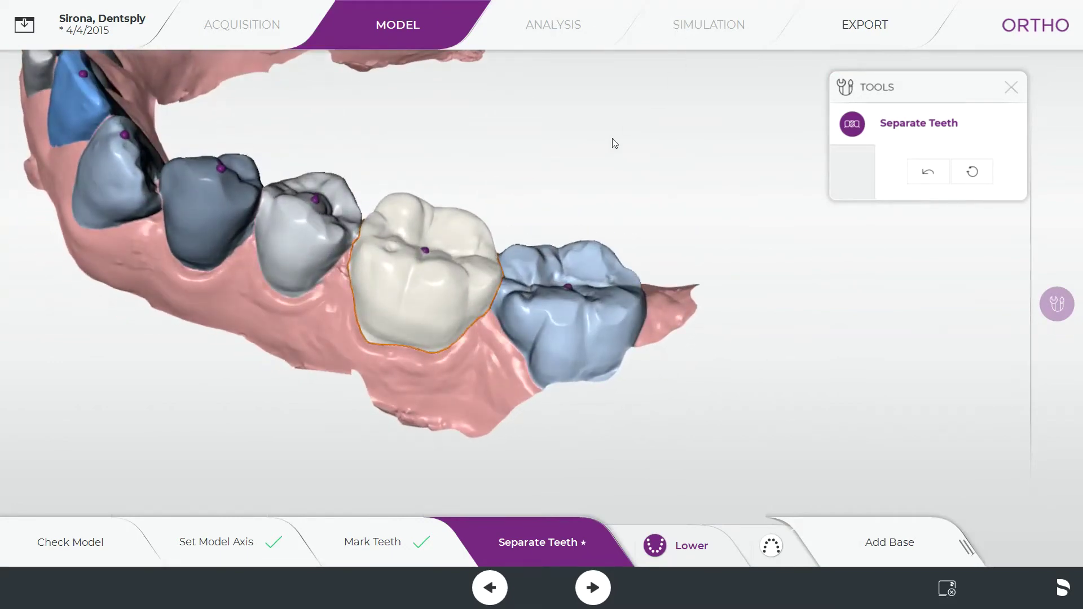
pyautogui.moveTo(530, 126); pyautogui.dragTo(574, 293, button='right')
pyautogui.moveTo(576, 408); pyautogui.dragTo(577, 477, button='right')
pyautogui.moveTo(576, 474); pyautogui.dragTo(474, 254, button='middle')
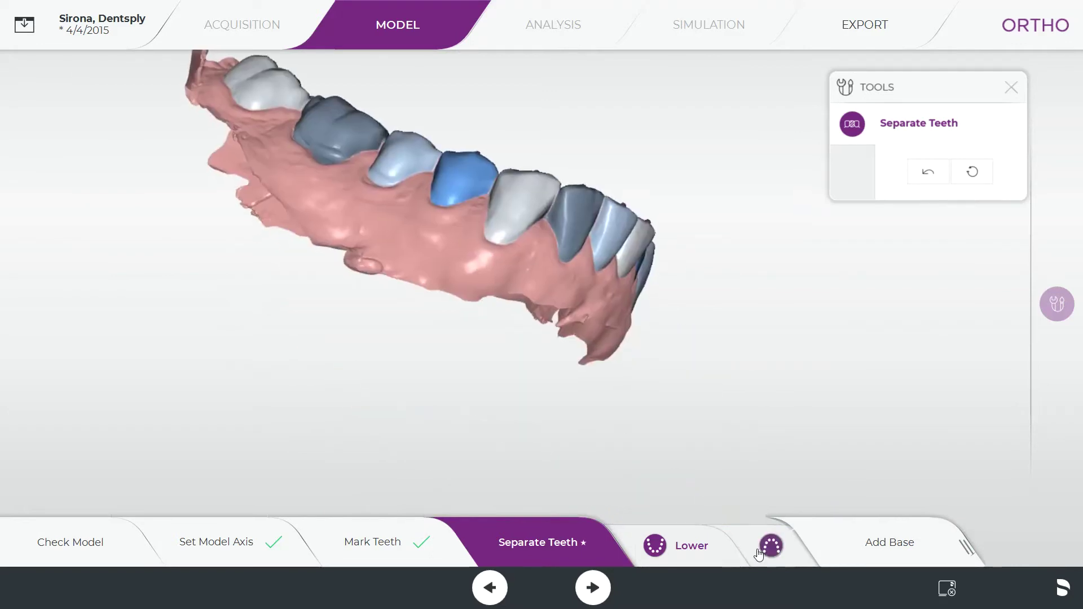
# Step: Switch to the upper arch and inspect the unseparated front tooth from several angles
pyautogui.click(677, 529)
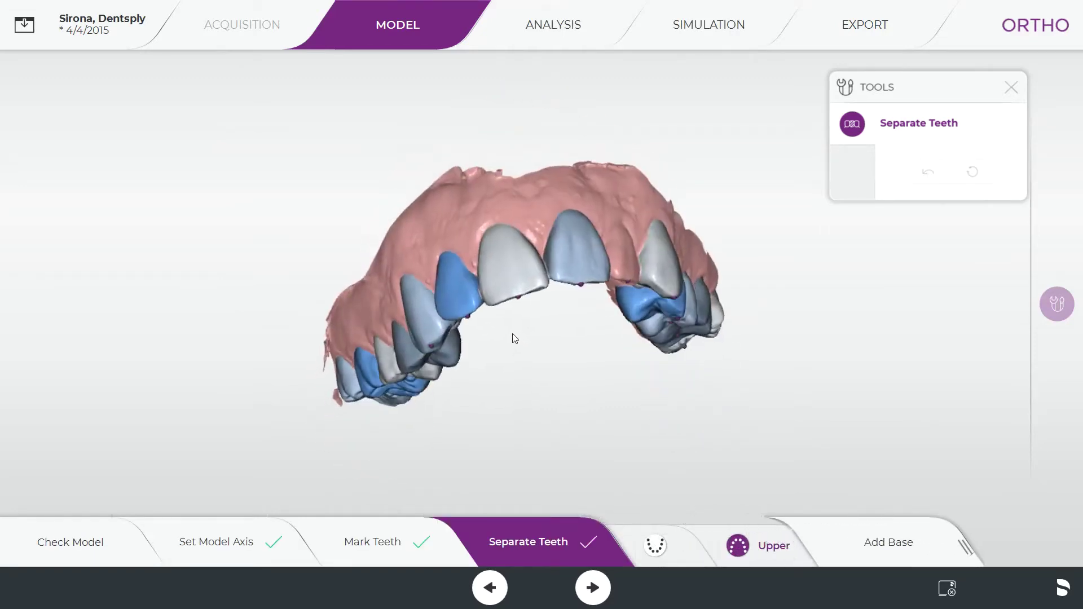
pyautogui.moveTo(469, 232); pyautogui.dragTo(541, 424)
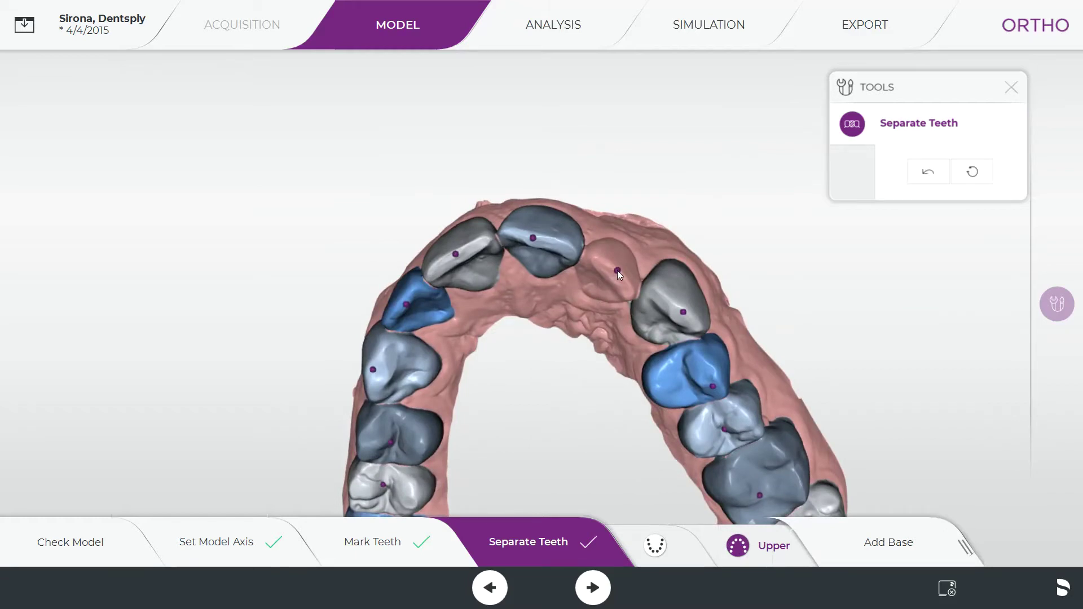
pyautogui.moveTo(574, 340); pyautogui.dragTo(522, 386)
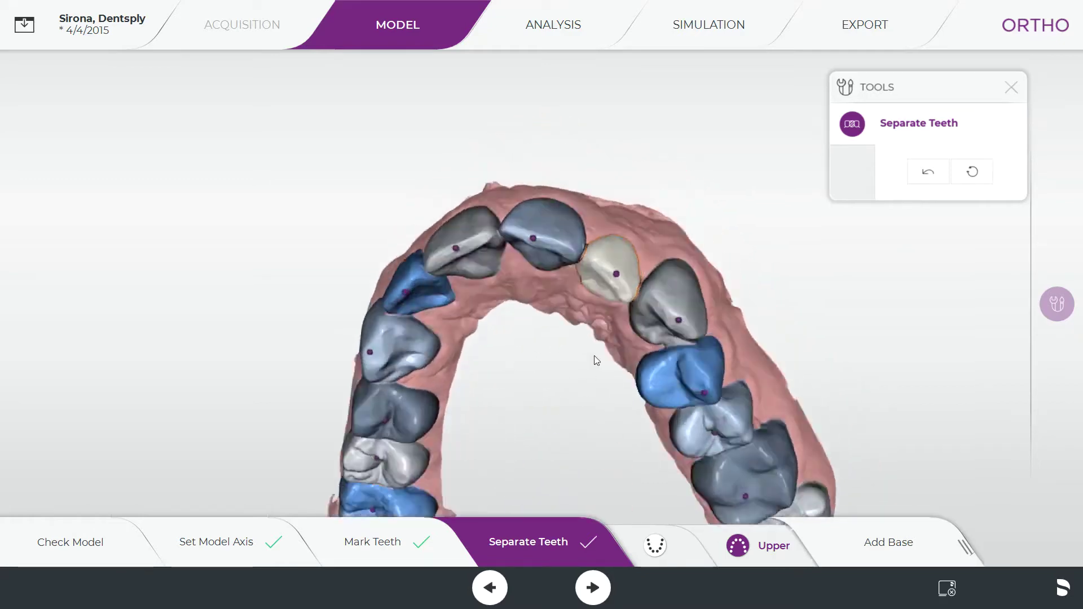
pyautogui.moveTo(618, 262); pyautogui.dragTo(530, 399)
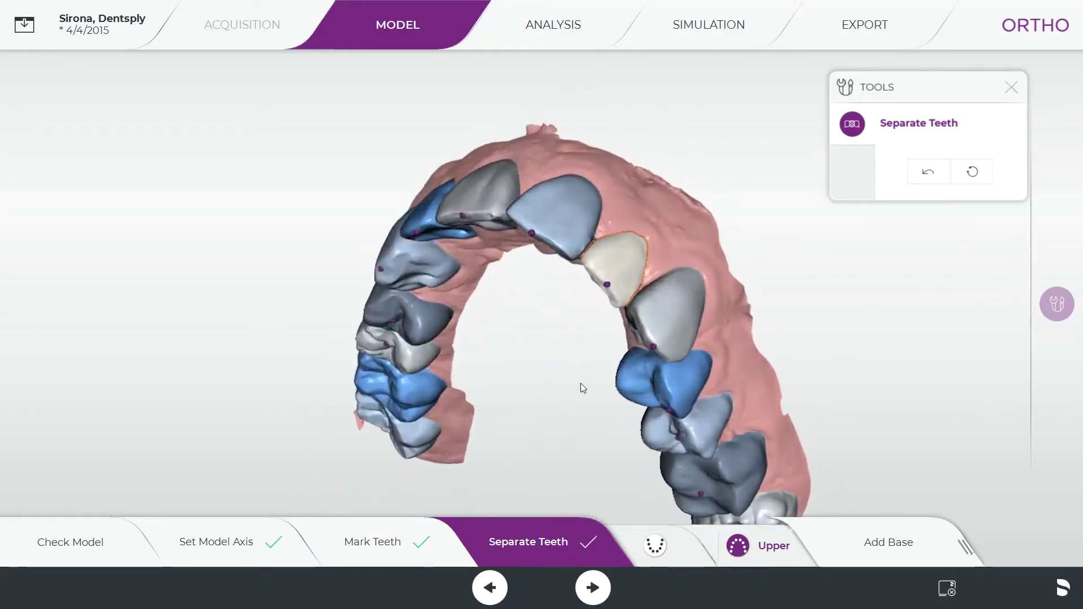
pyautogui.moveTo(624, 278); pyautogui.dragTo(289, 256)
pyautogui.scroll(5, 559, 338)
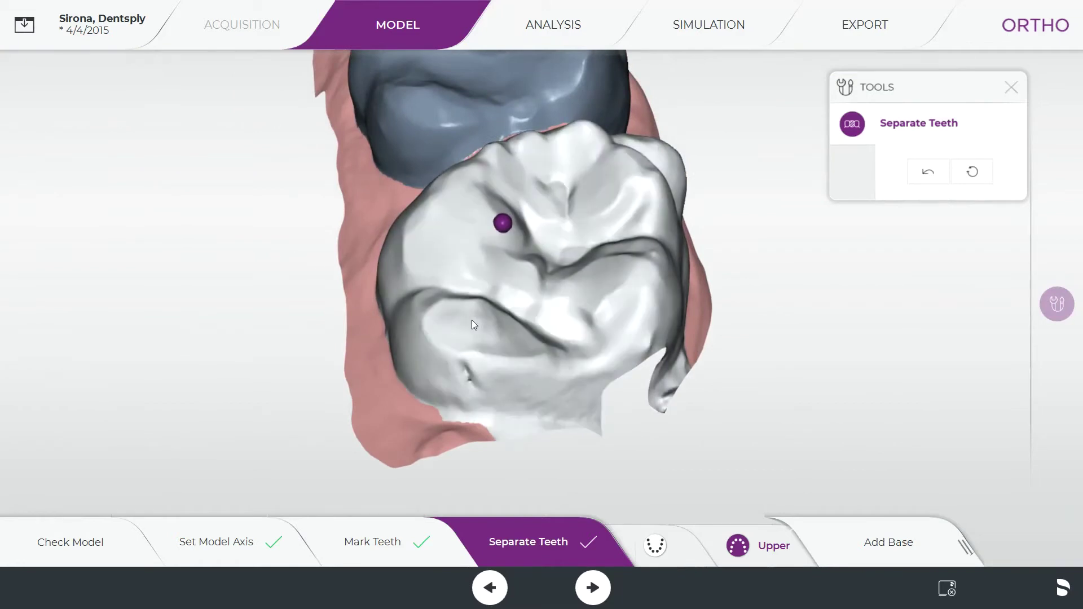
# Step: Trace a corrected separation boundary along the last upper molar's edge
pyautogui.click(442, 391)
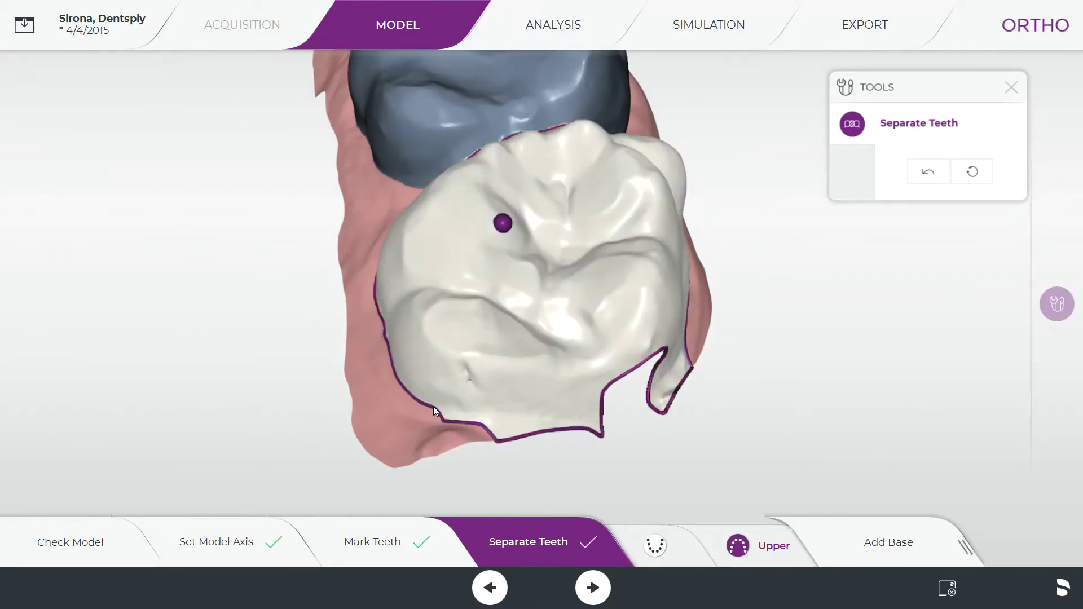
pyautogui.moveTo(433, 406); pyautogui.dragTo(459, 417)
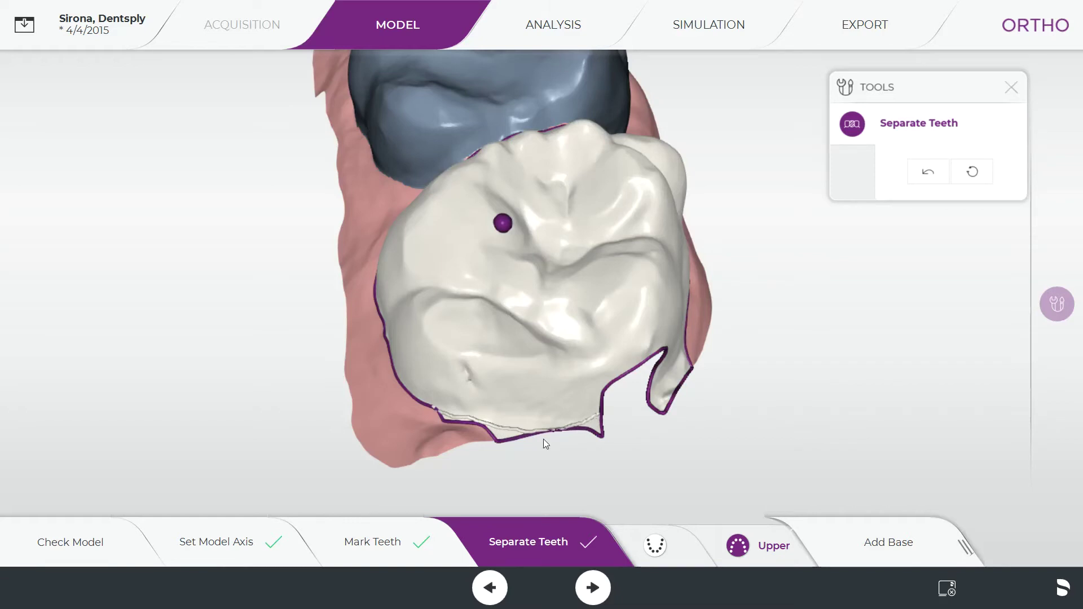
pyautogui.scroll(-3, 610, 473)
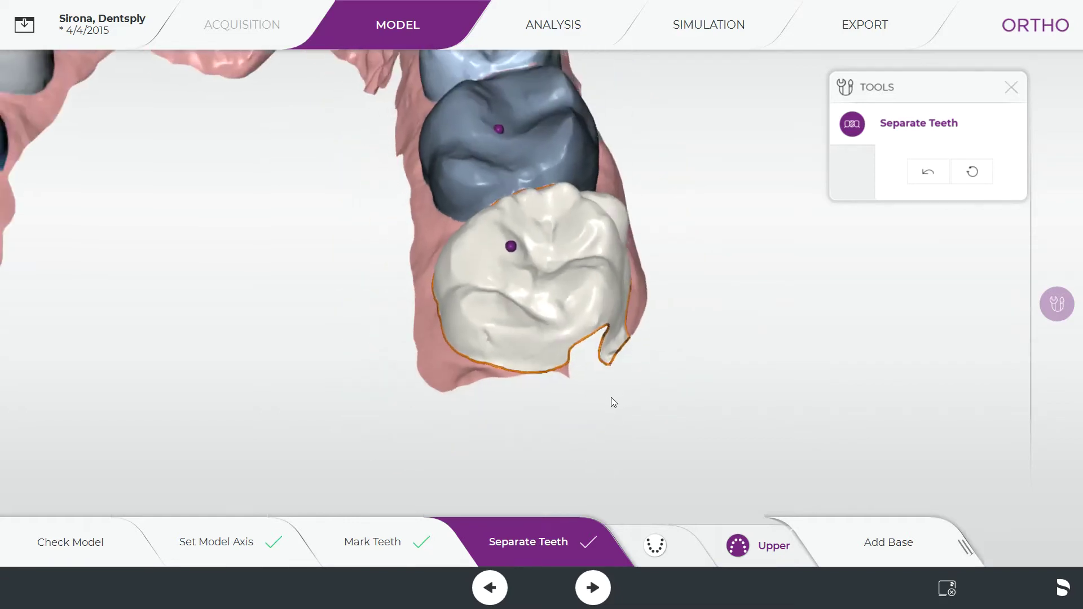
pyautogui.moveTo(611, 399); pyautogui.dragTo(575, 408)
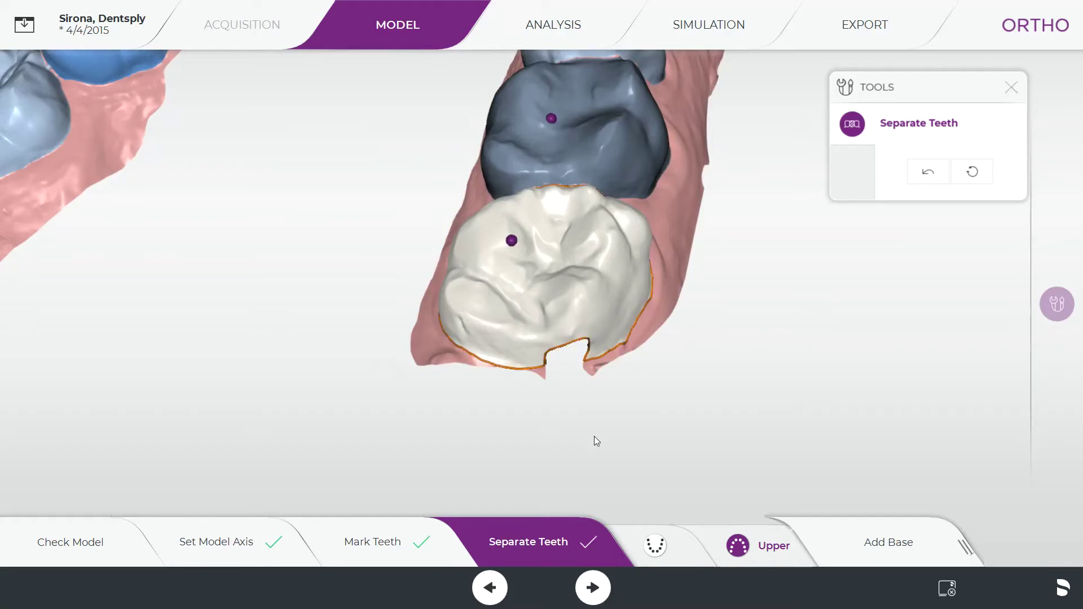
pyautogui.scroll(-3, 560, 398)
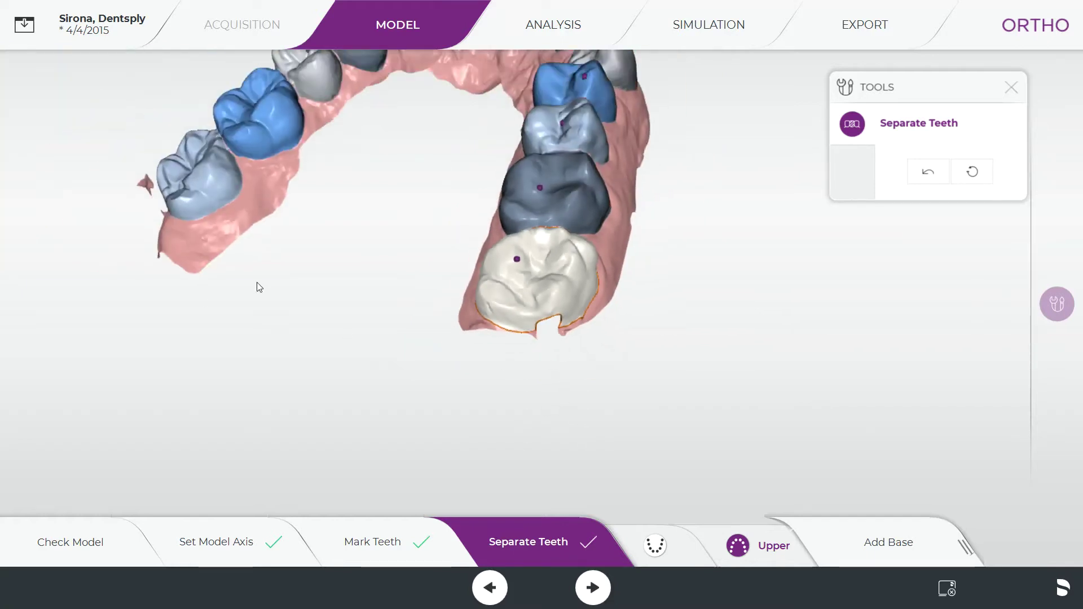
pyautogui.moveTo(341, 284); pyautogui.dragTo(406, 307)
pyautogui.scroll(5, 405, 314)
pyautogui.moveTo(445, 338); pyautogui.dragTo(572, 305)
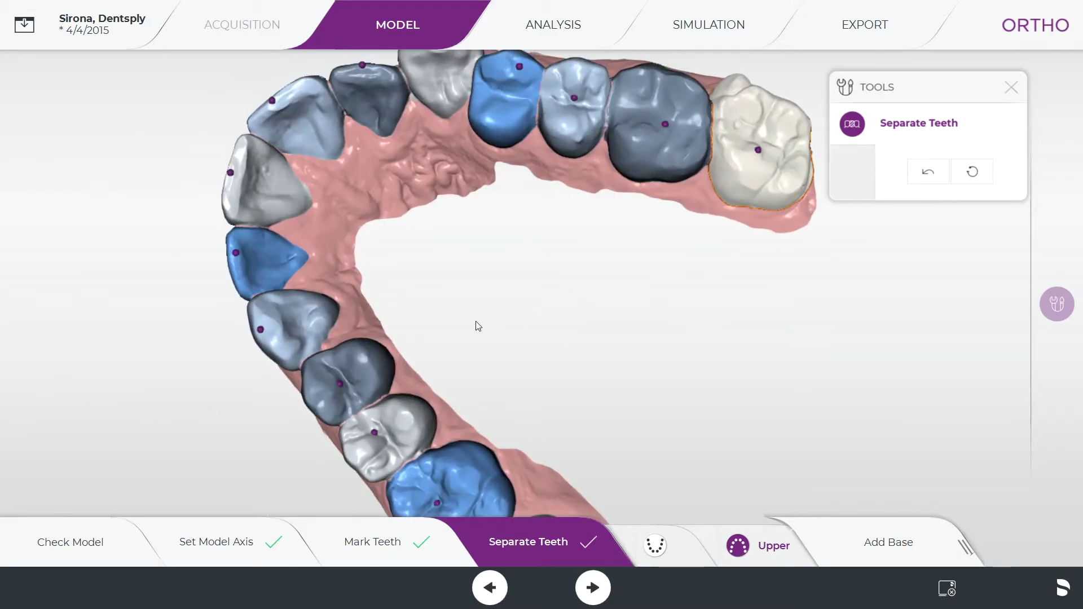
pyautogui.moveTo(475, 322); pyautogui.dragTo(444, 312)
pyautogui.moveTo(491, 170); pyautogui.dragTo(539, 76)
pyautogui.moveTo(564, 278); pyautogui.dragTo(508, 288)
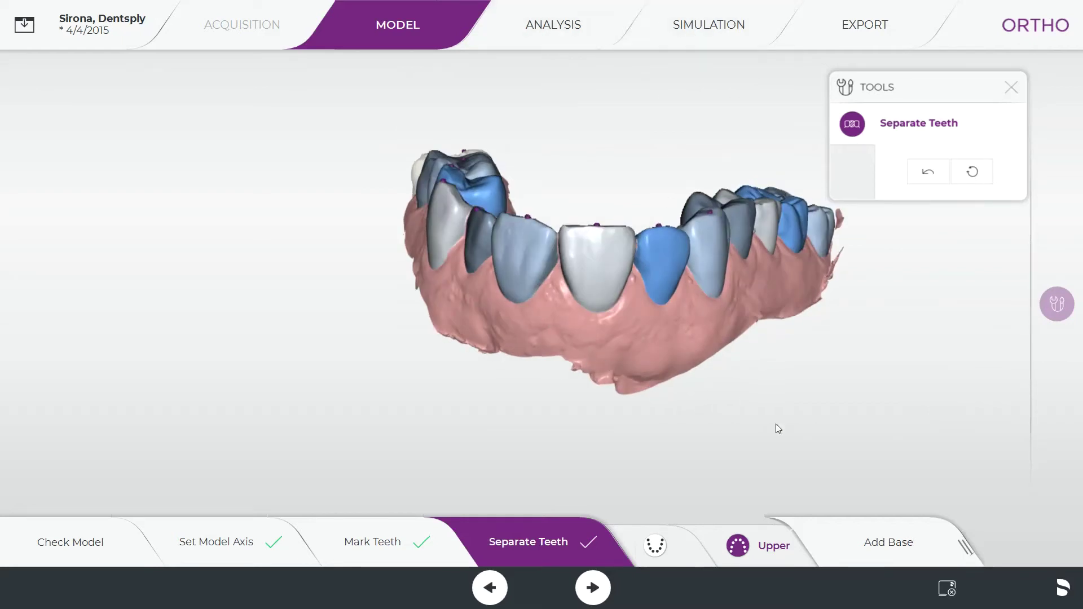
# Step: At the Add Base step, delete the existing solid base so the base boxes become editable
pyautogui.click(888, 545)
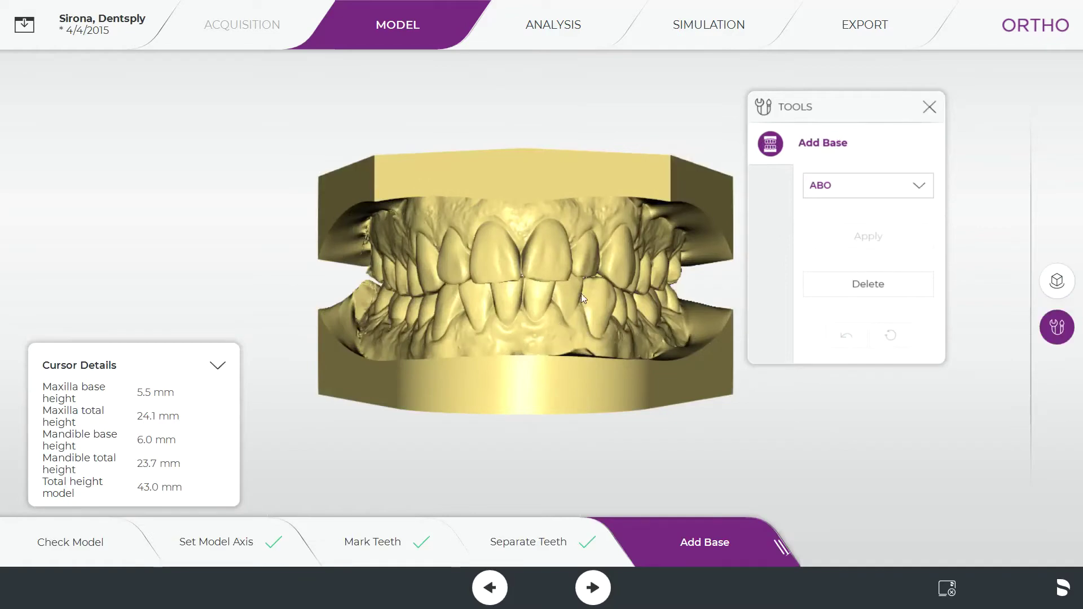
pyautogui.moveTo(581, 293)
pyautogui.mouseDown()
pyautogui.moveTo(537, 299)
pyautogui.moveTo(643, 291)
pyautogui.moveTo(589, 297)
pyautogui.mouseUp()
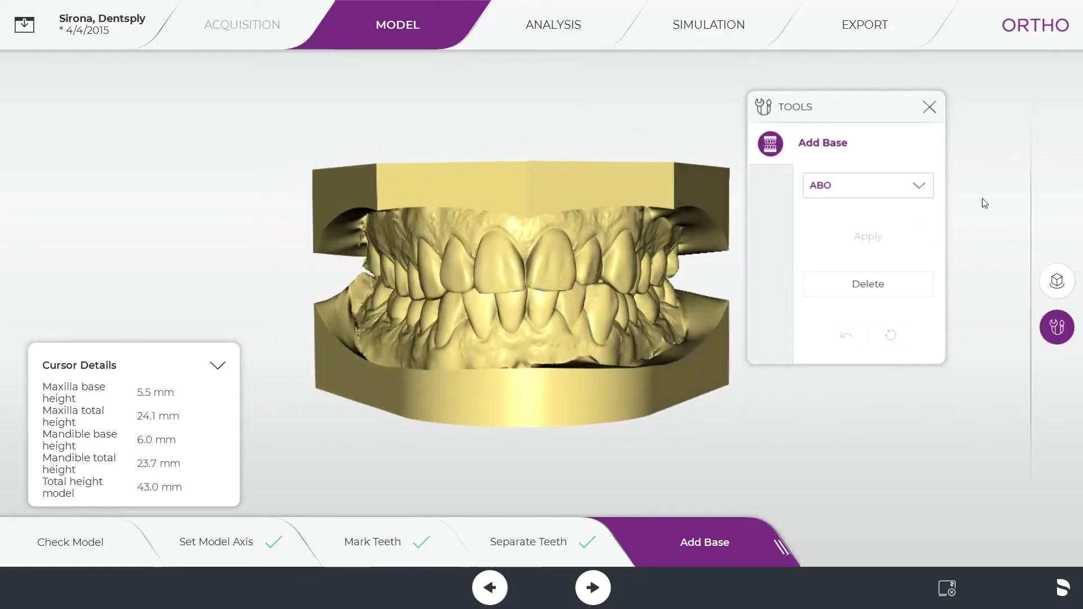
pyautogui.click(909, 284)
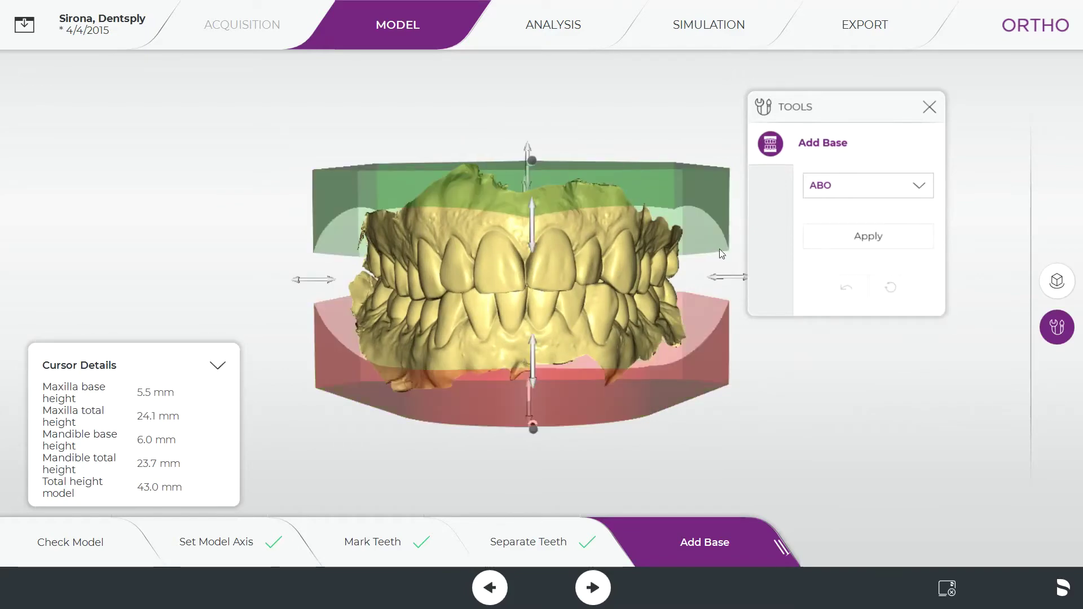
# Step: Narrow the base boxes symmetrically and shorten the lower jaw's base box
pyautogui.moveTo(722, 278); pyautogui.dragTo(703, 278)
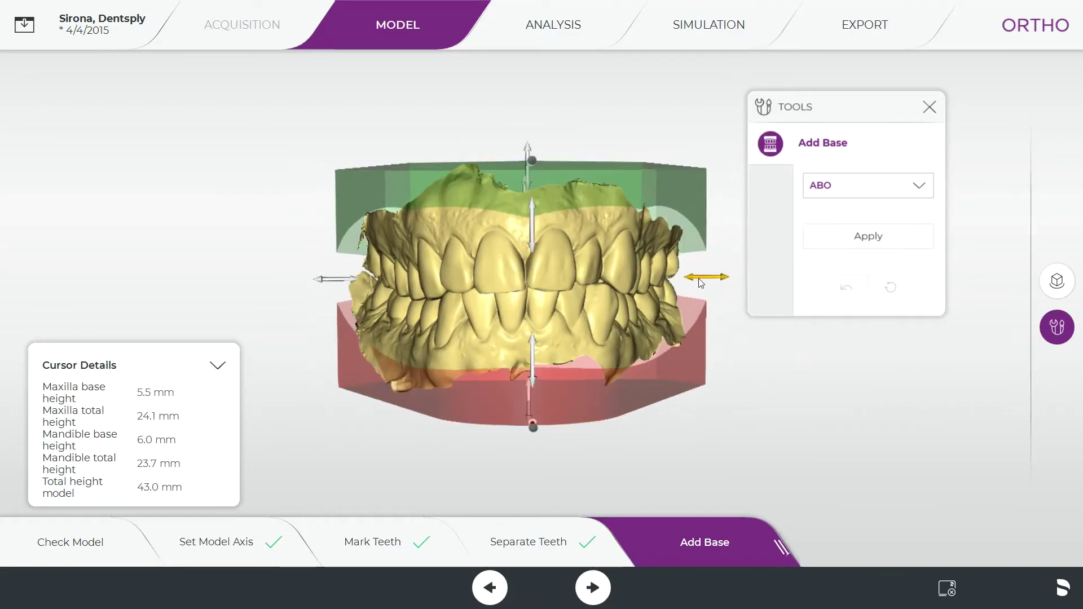
pyautogui.moveTo(585, 393); pyautogui.dragTo(553, 490)
pyautogui.moveTo(507, 458); pyautogui.dragTo(587, 368)
# Step: Apply ABO-style bases to both jaw models and check the result from an angle
pyautogui.click(865, 185)
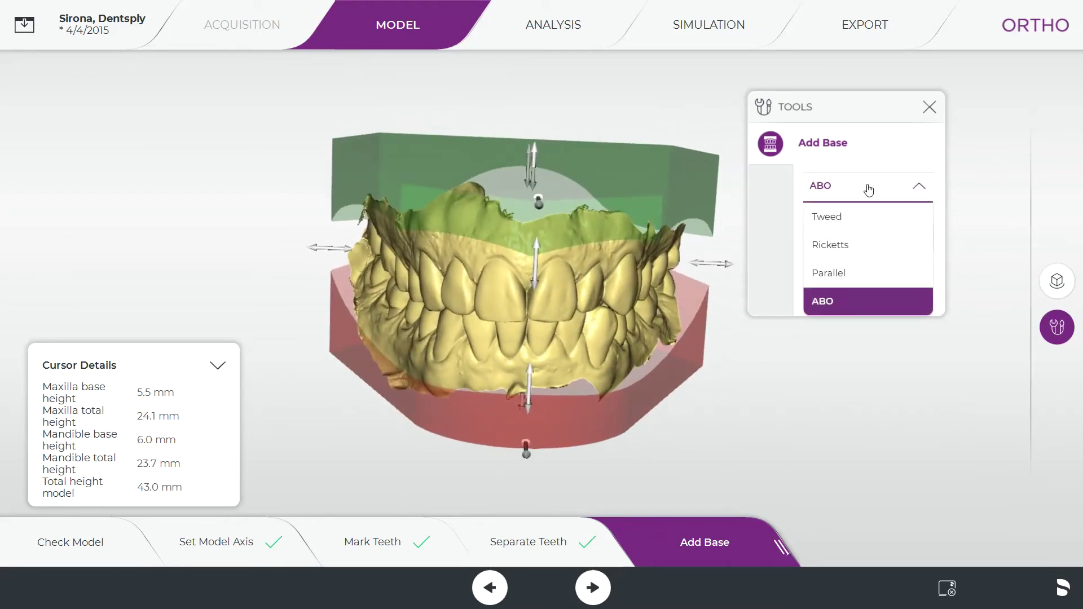
pyautogui.click(875, 190)
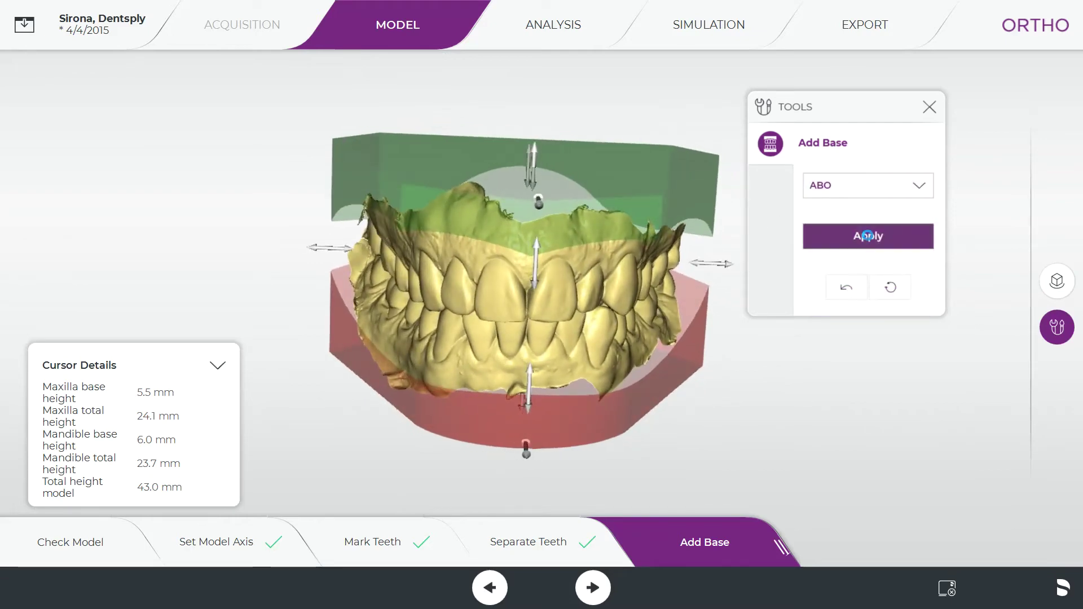
pyautogui.click(868, 236)
pyautogui.moveTo(601, 211); pyautogui.dragTo(654, 204)
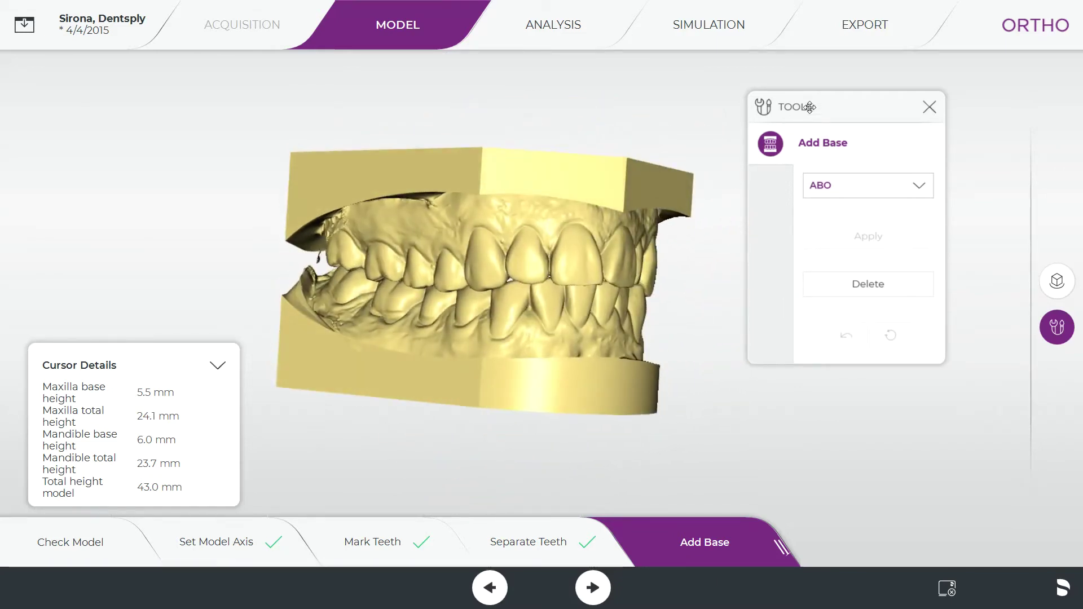
pyautogui.click(868, 35)
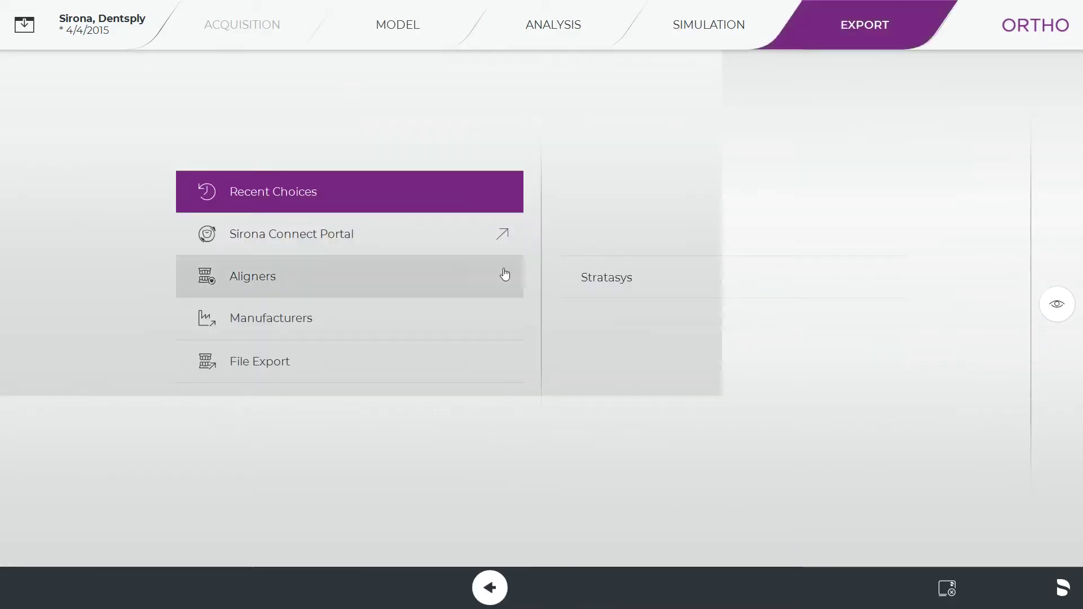
# Step: Choose the Closed Geometry STL File export option, then view the based jaws from the front
pyautogui.click(280, 358)
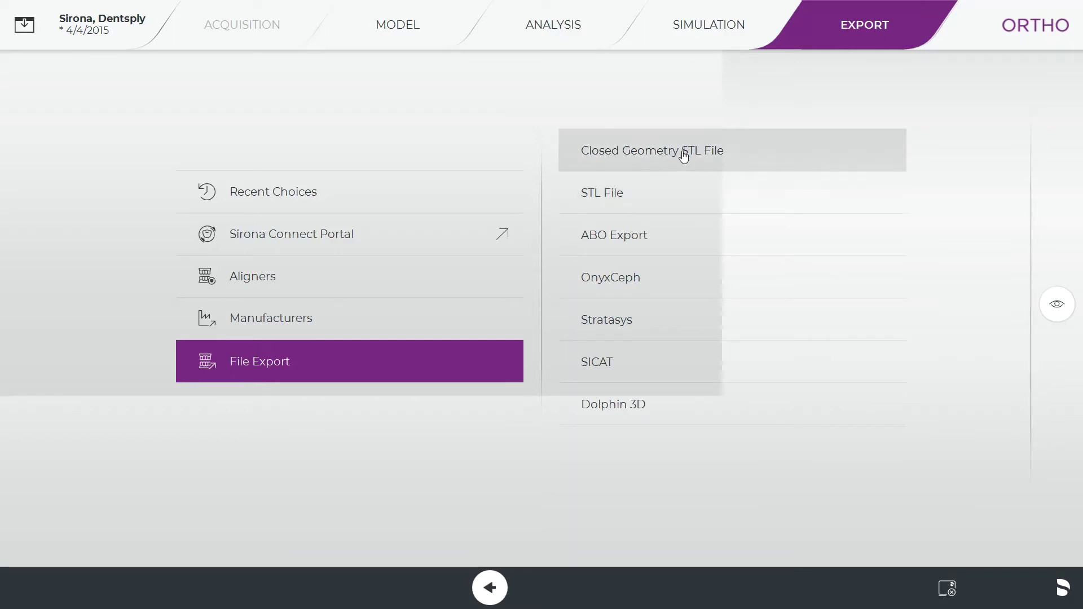
pyautogui.click(627, 165)
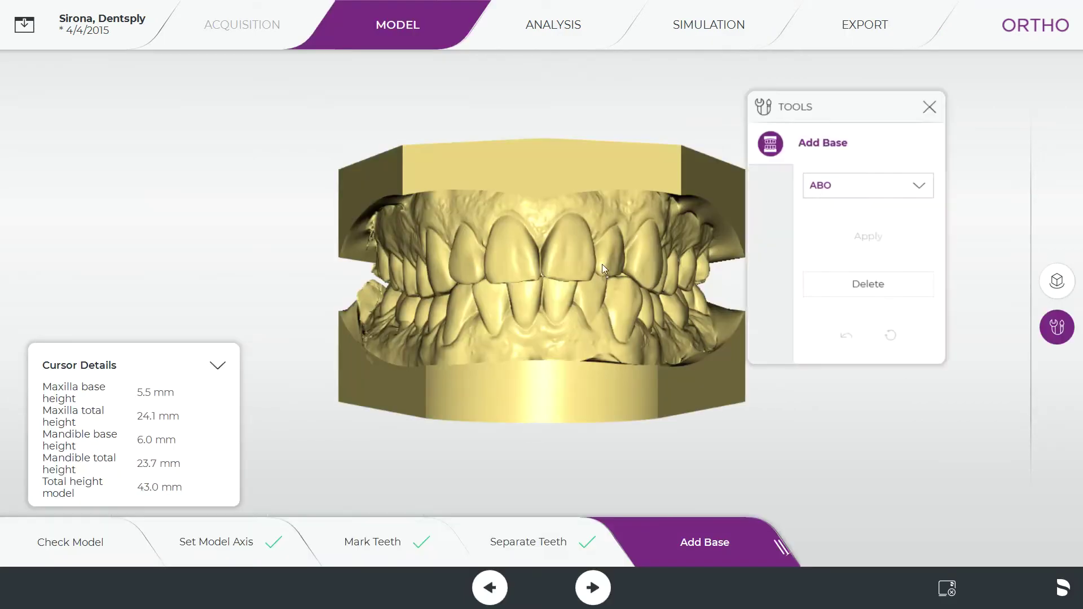
pyautogui.moveTo(601, 264); pyautogui.dragTo(625, 282, button='middle')
pyautogui.moveTo(548, 196); pyautogui.dragTo(564, 147, button='middle')
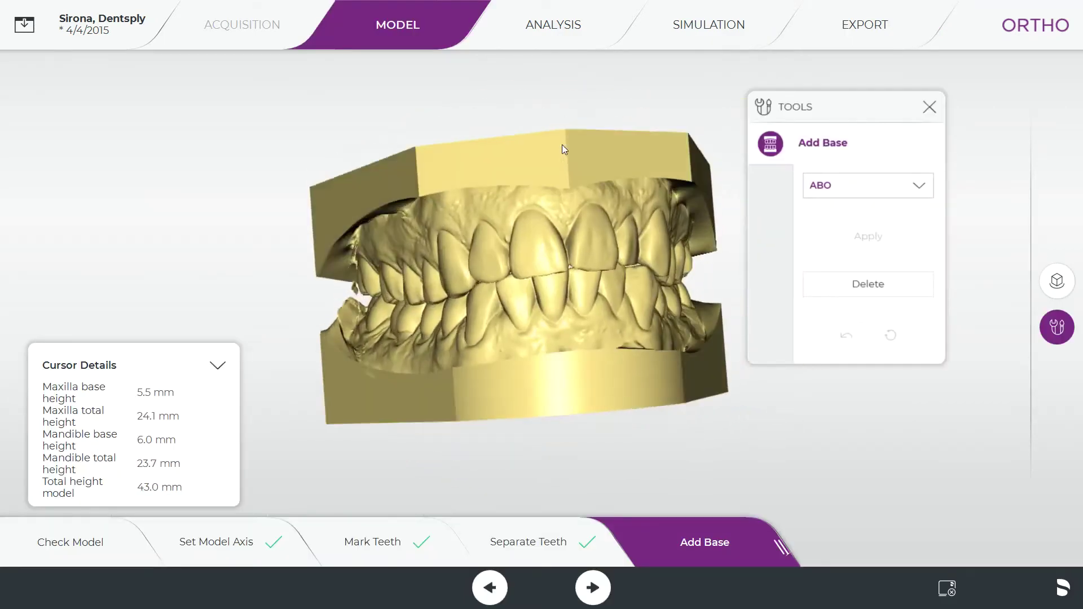
# Step: In the Analysis stage, orbit the lower jaw between incisor-facing and top-down views
pyautogui.click(542, 37)
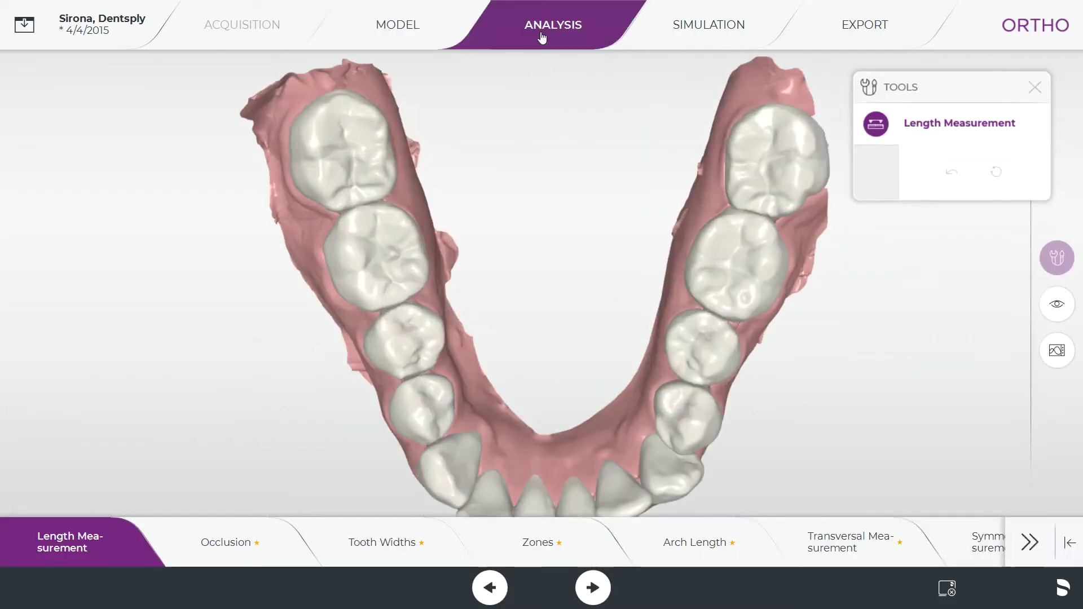
pyautogui.moveTo(503, 296); pyautogui.dragTo(522, 220, button='middle')
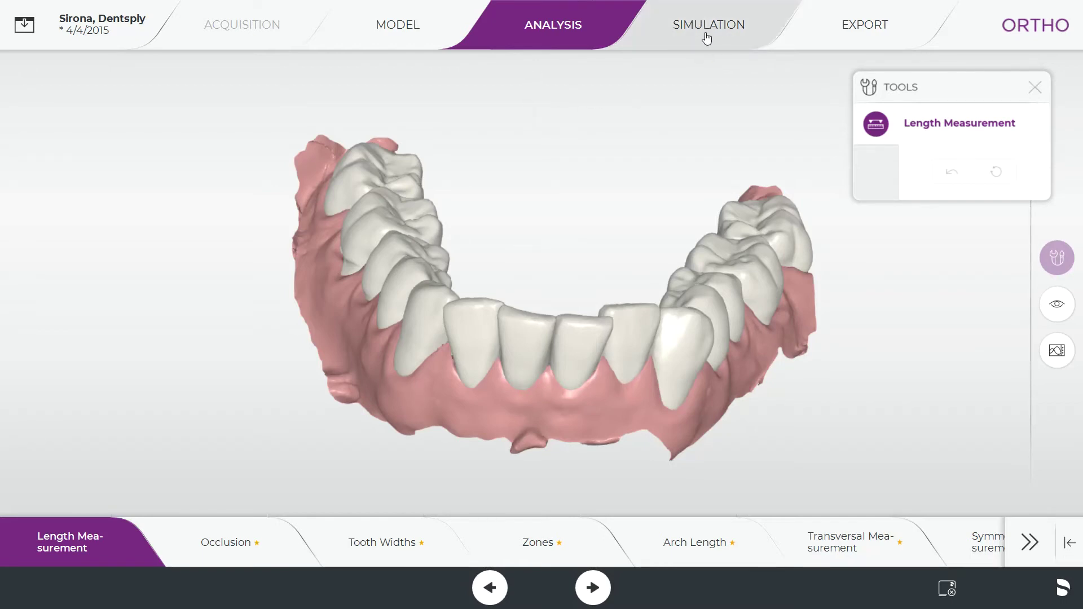
pyautogui.moveTo(526, 172)
pyautogui.mouseDown()
pyautogui.moveTo(527, 227)
pyautogui.moveTo(515, 247)
pyautogui.moveTo(537, 220)
pyautogui.moveTo(539, 164)
pyautogui.moveTo(529, 170)
pyautogui.mouseUp()
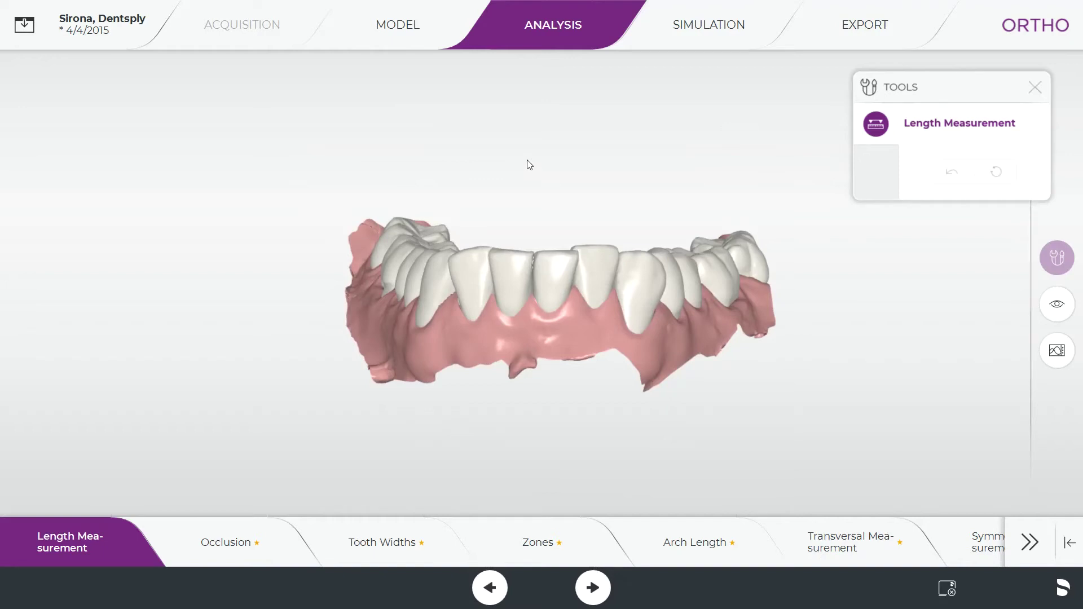
pyautogui.moveTo(539, 180); pyautogui.dragTo(559, 261)
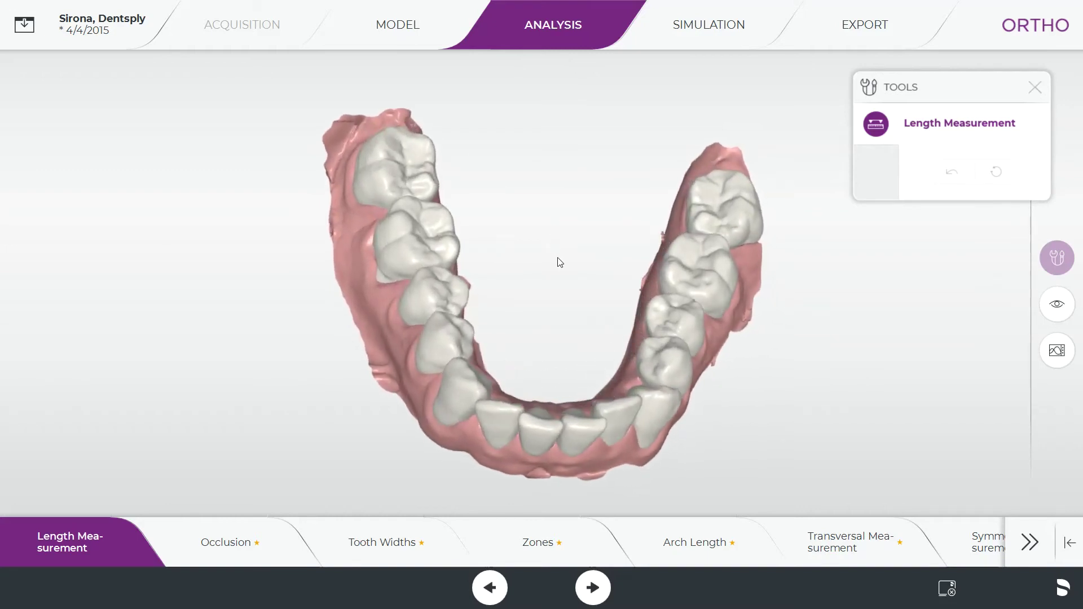
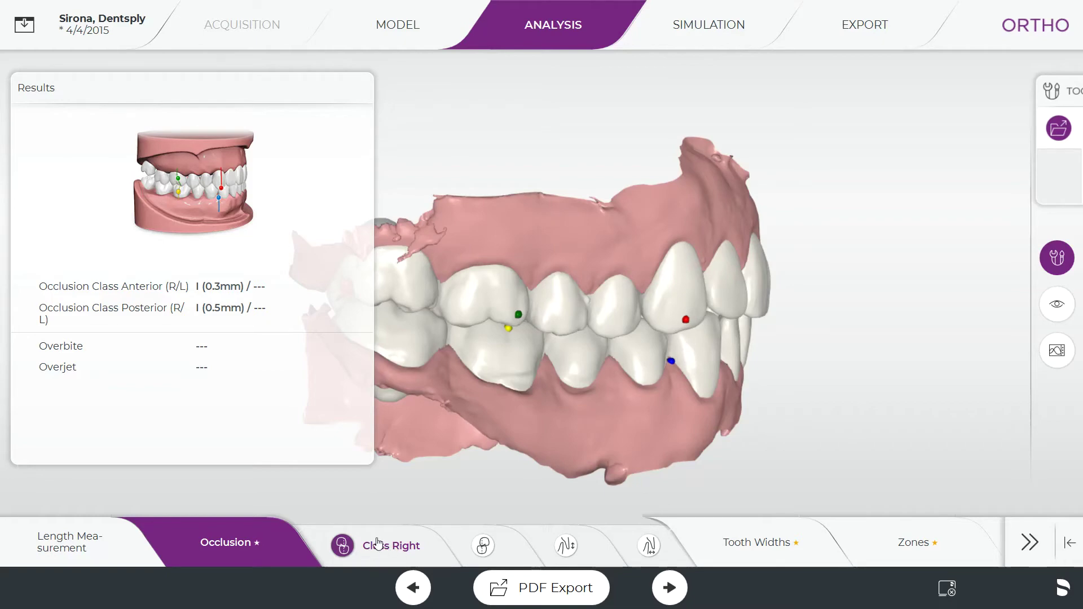
# Step: Check the left and right occlusion class, then measure incisor overbite and overjet
pyautogui.click(482, 545)
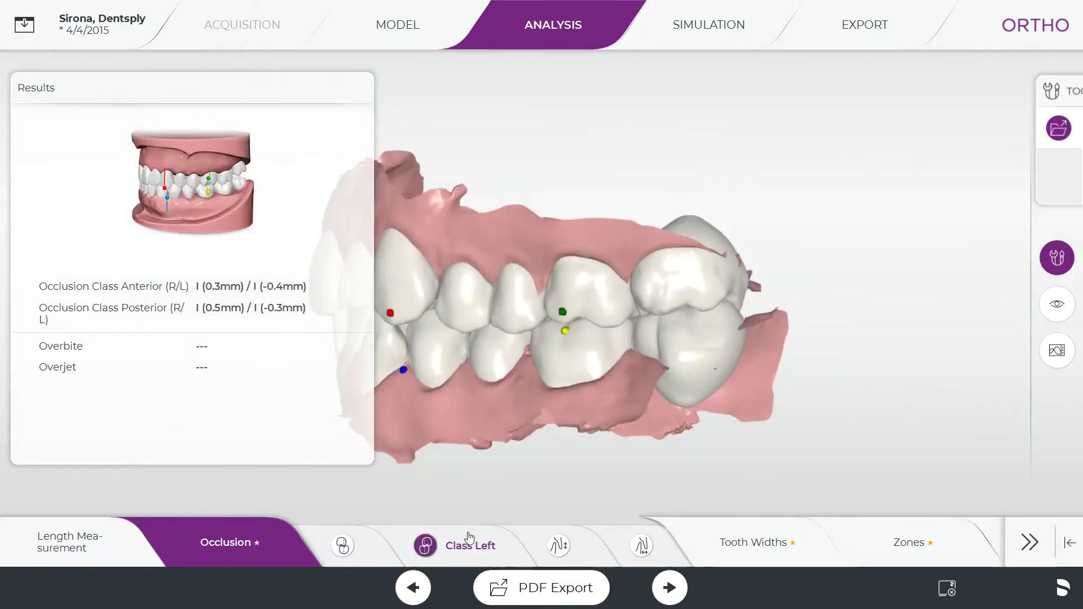
pyautogui.click(342, 545)
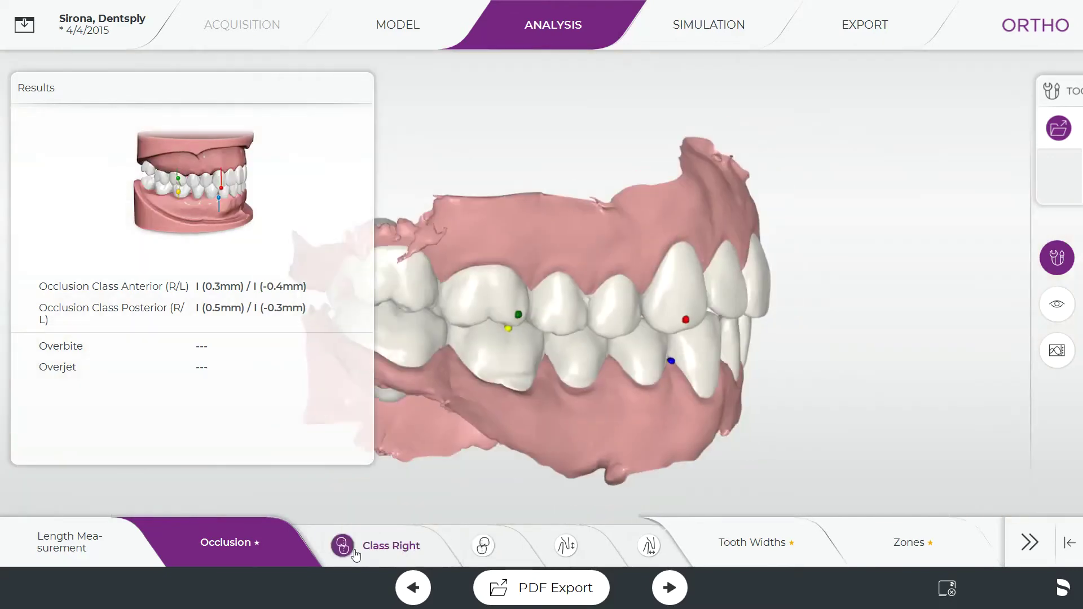
pyautogui.click(484, 547)
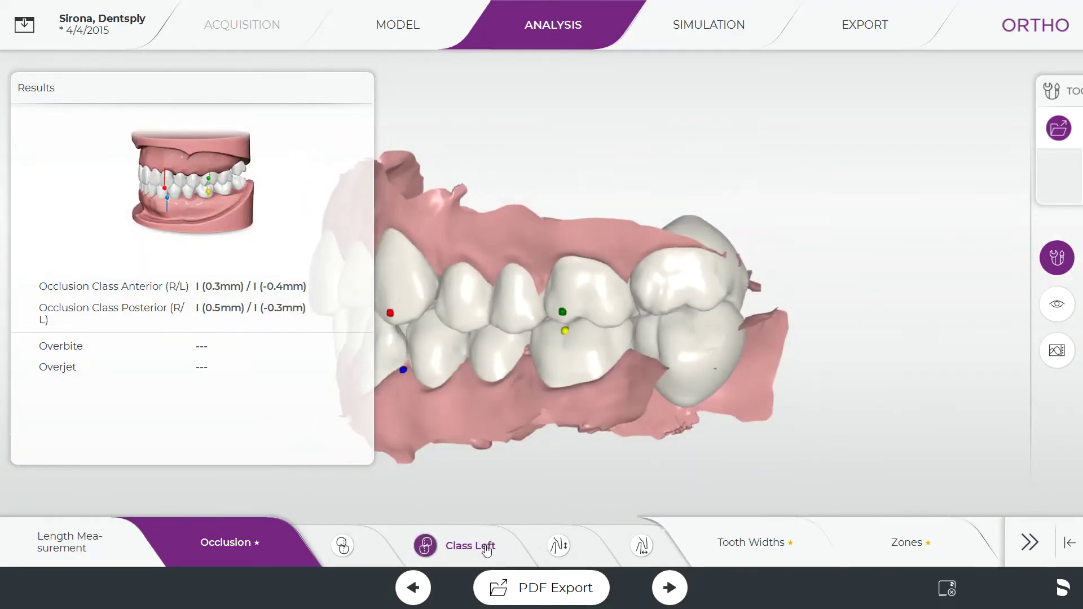
pyautogui.click(557, 544)
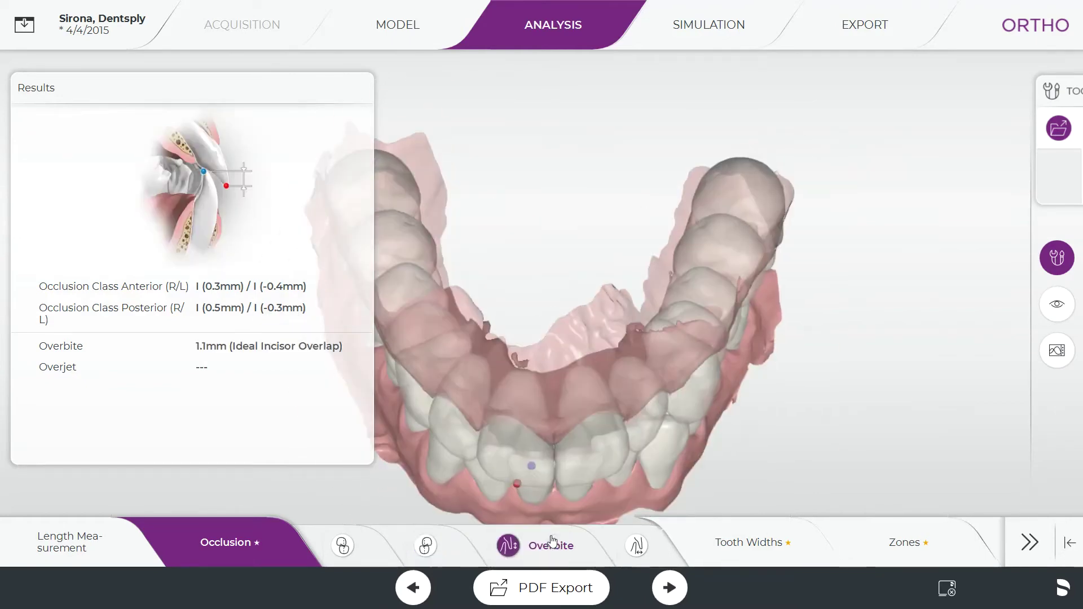
pyautogui.click(617, 544)
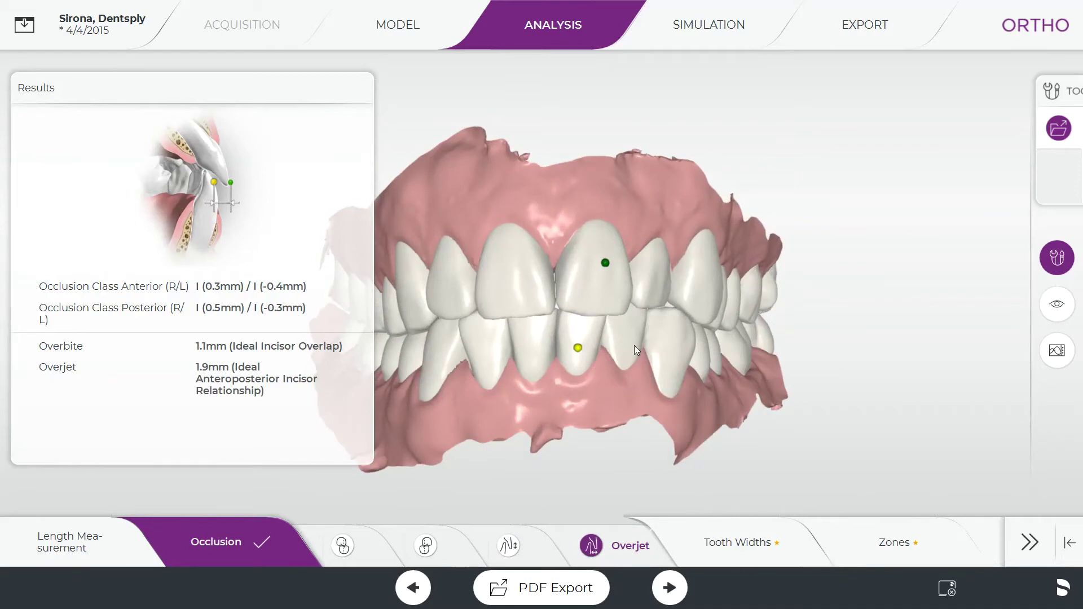
pyautogui.moveTo(648, 346); pyautogui.dragTo(682, 342)
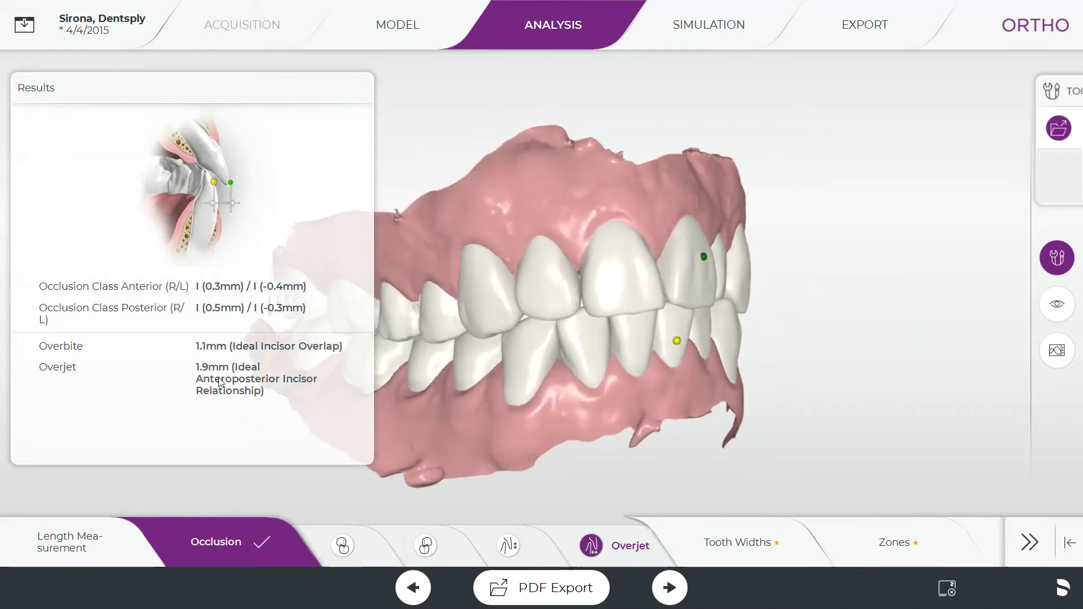
# Step: Measure tooth widths, setting the lower molar width to 11.5, then show the upper arch
pyautogui.click(721, 541)
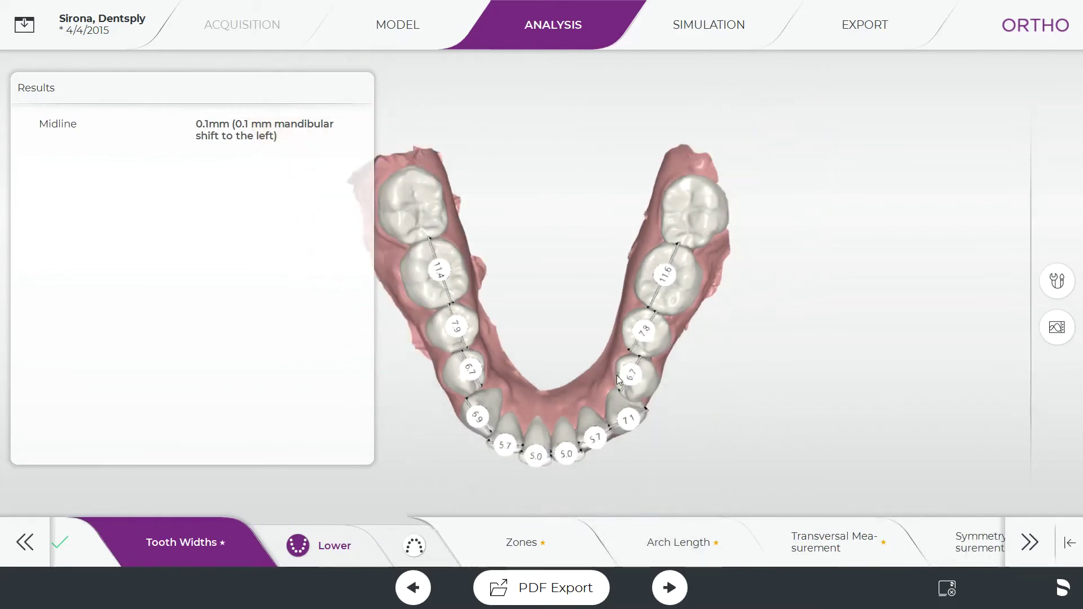
pyautogui.moveTo(617, 374); pyautogui.dragTo(509, 309)
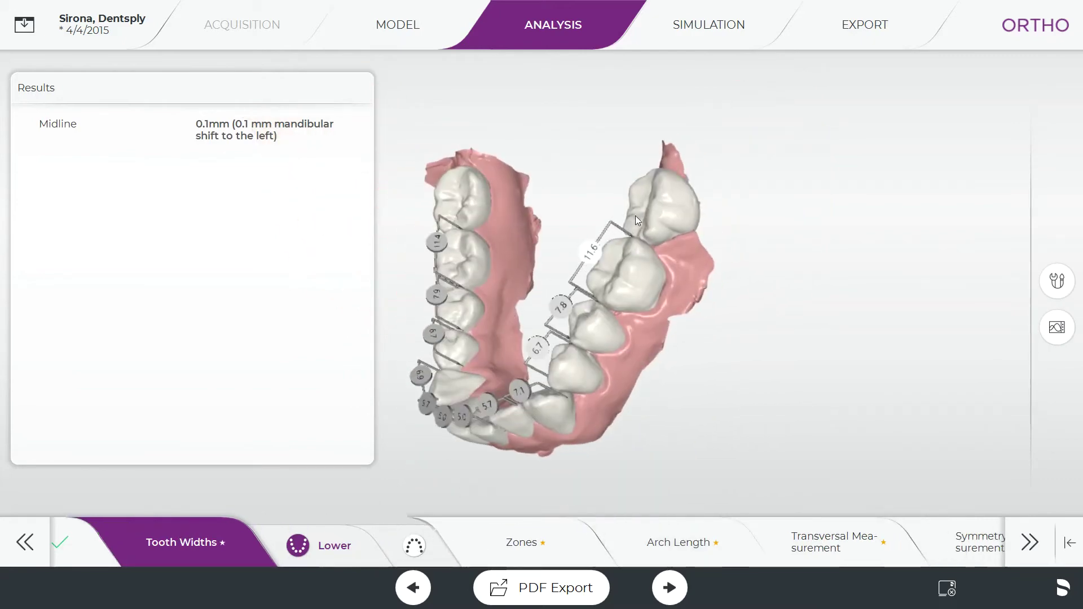
pyautogui.moveTo(623, 235)
pyautogui.mouseDown()
pyautogui.moveTo(647, 245)
pyautogui.moveTo(609, 224)
pyautogui.mouseUp()
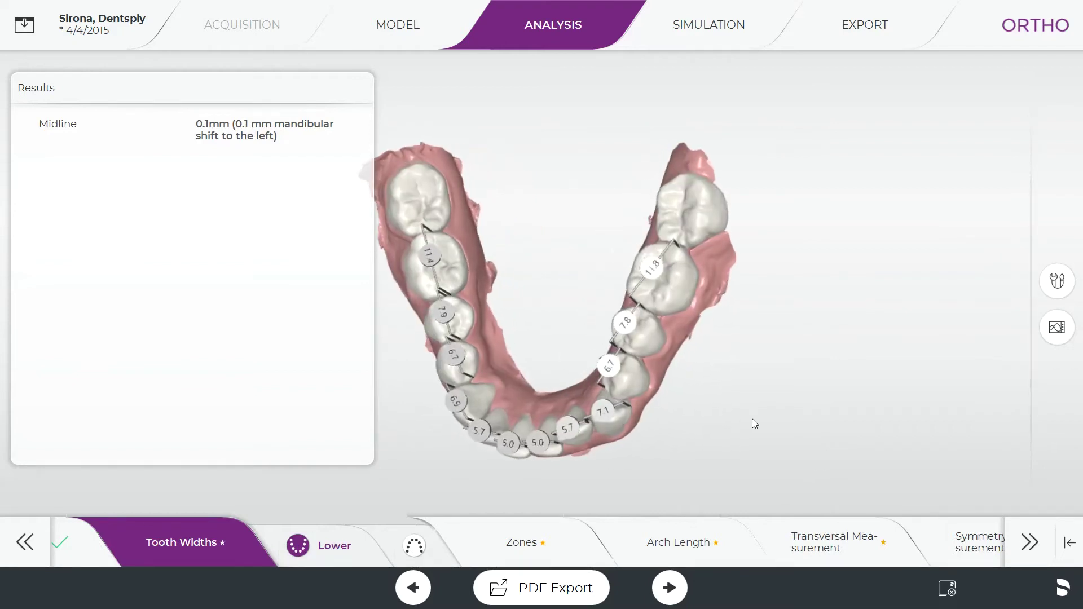
pyautogui.moveTo(678, 248); pyautogui.dragTo(669, 242)
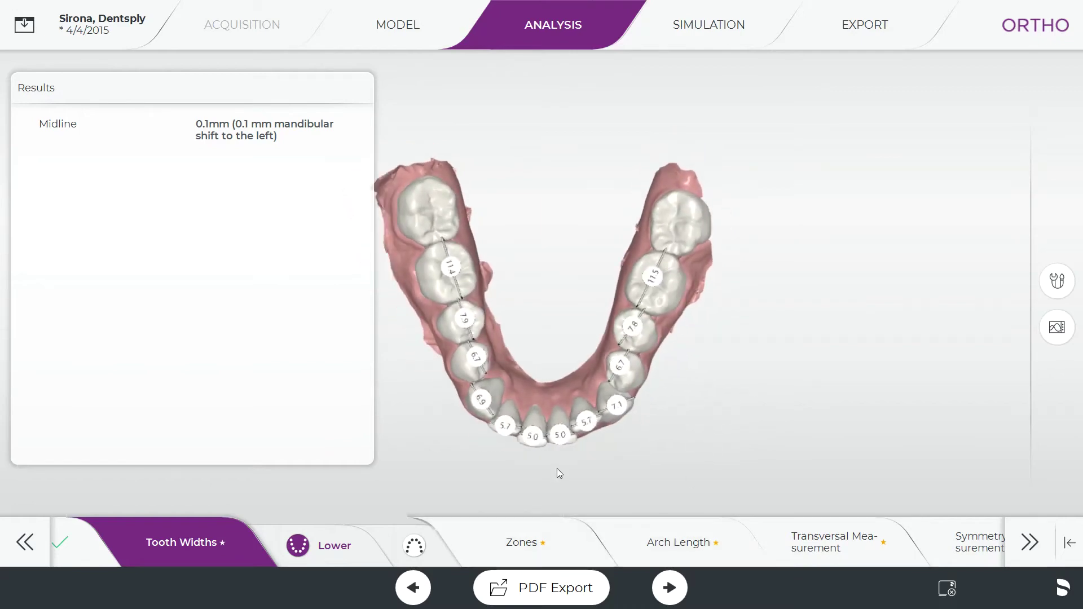
pyautogui.click(414, 545)
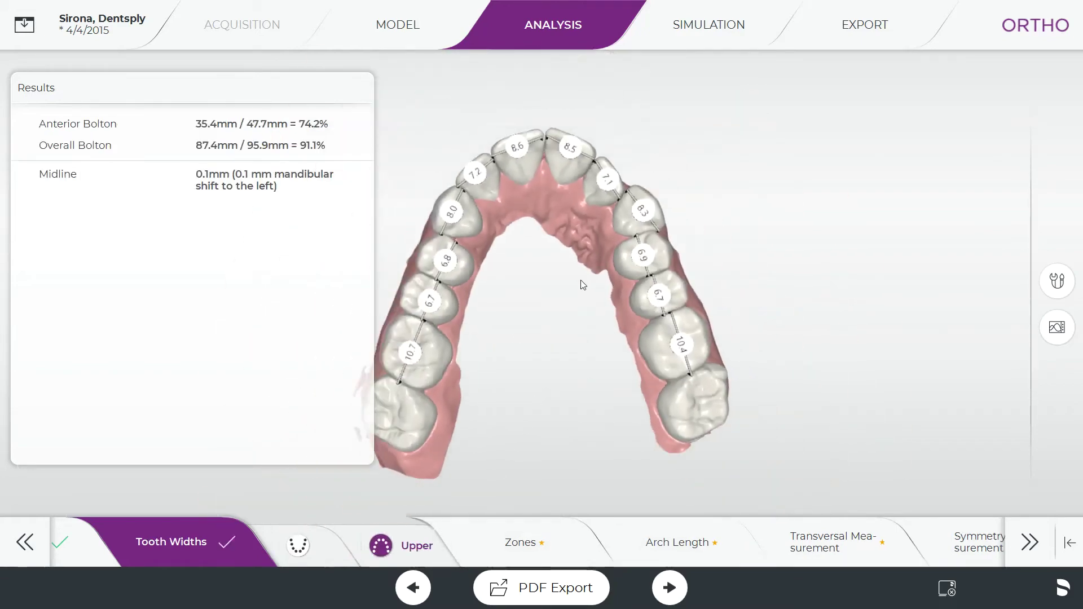
# Step: Run the Zones, Arch Length, Transversal and Symmetry analyses, with the lower-right arch point left in place
pyautogui.click(540, 543)
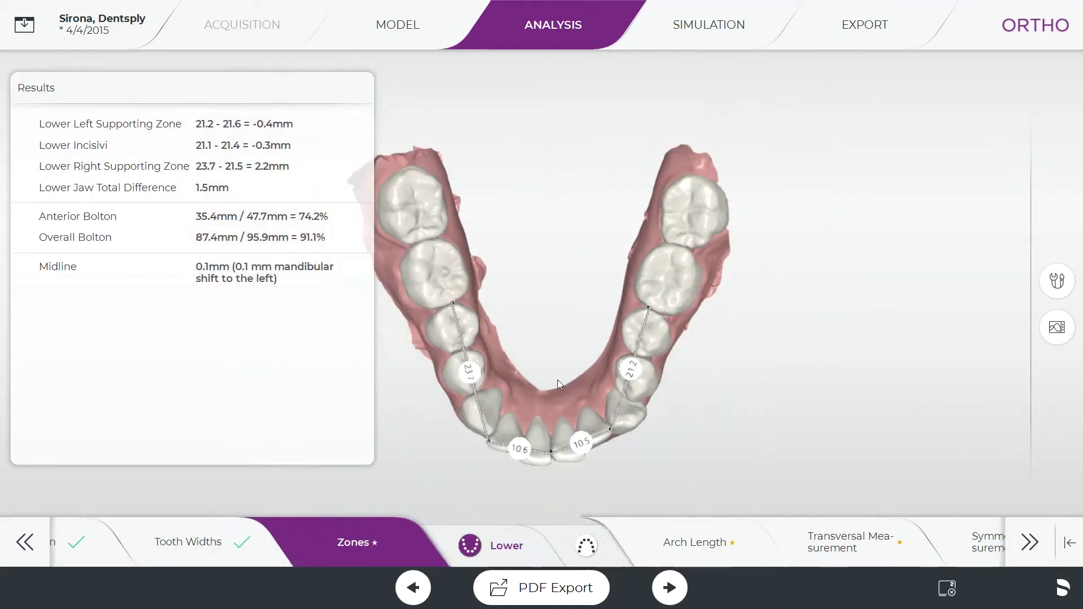
pyautogui.moveTo(670, 420); pyautogui.dragTo(698, 414)
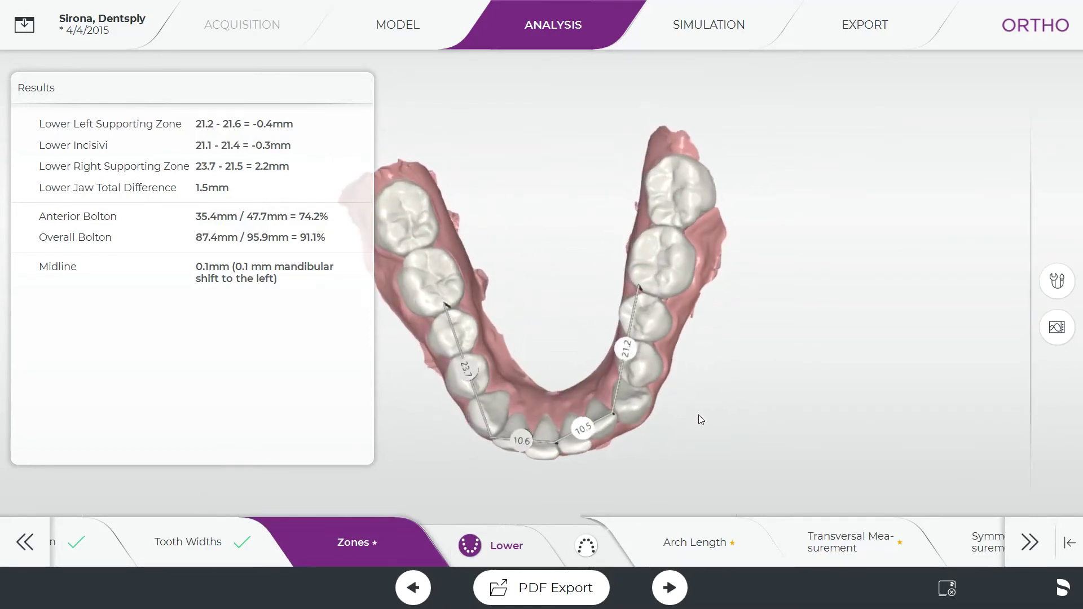
pyautogui.click(699, 544)
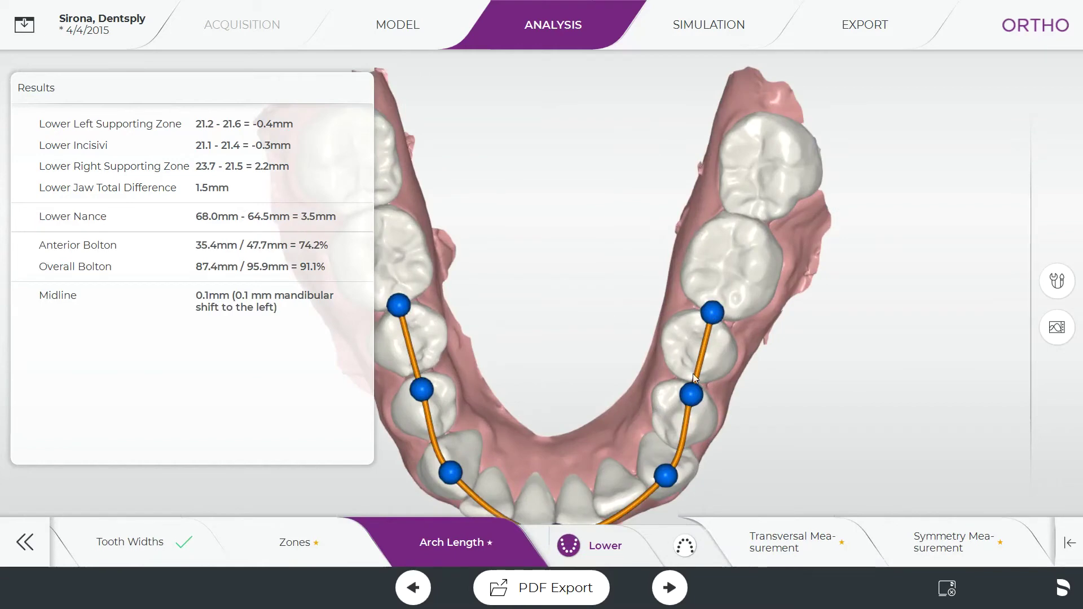
pyautogui.moveTo(709, 319); pyautogui.dragTo(758, 222)
pyautogui.moveTo(786, 175); pyautogui.dragTo(707, 322)
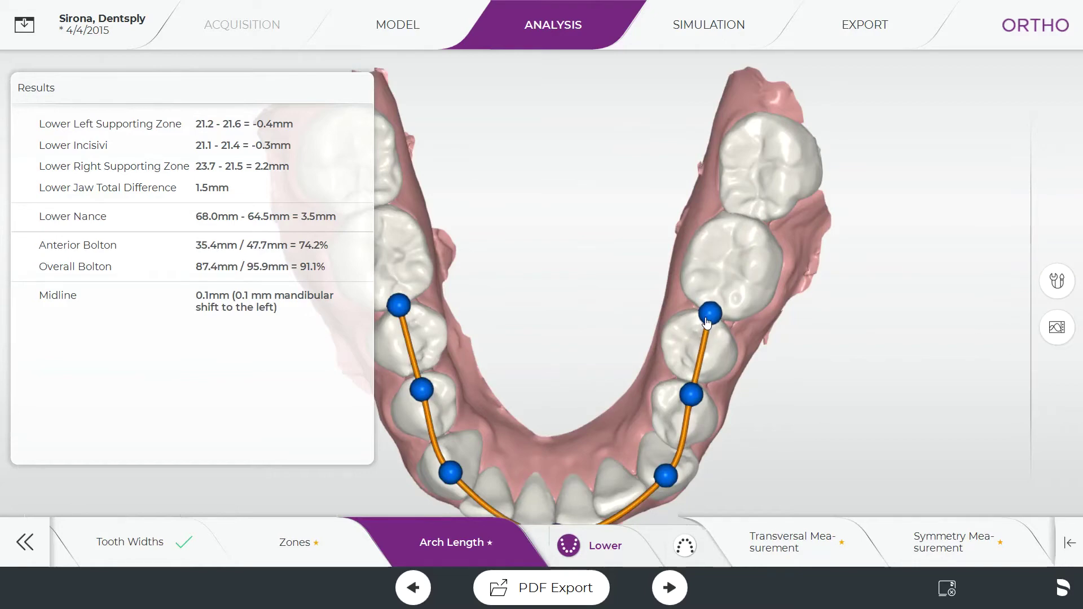
pyautogui.click(780, 542)
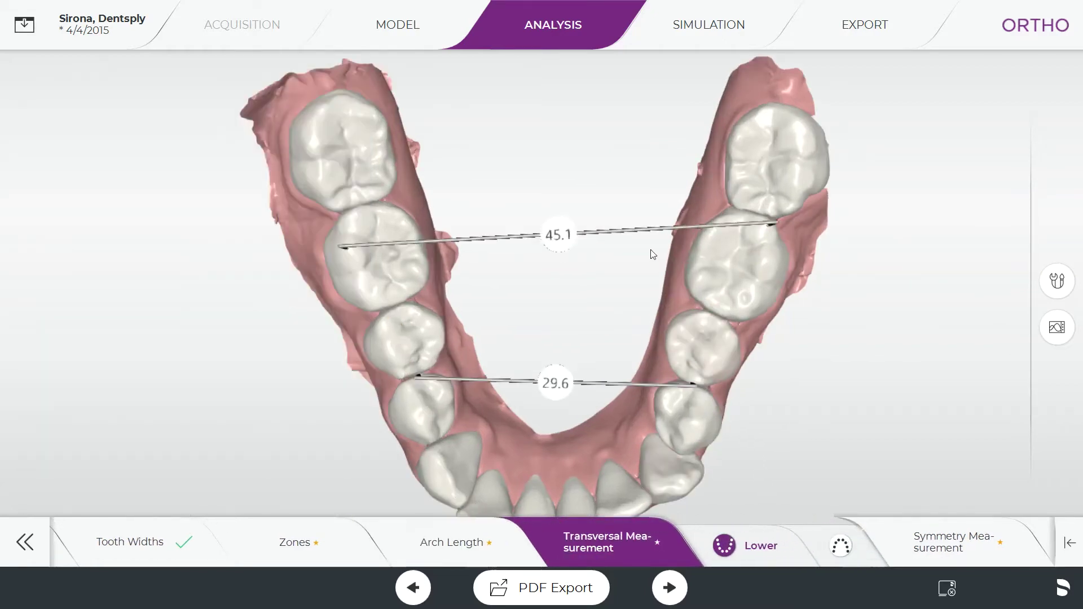
pyautogui.click(894, 540)
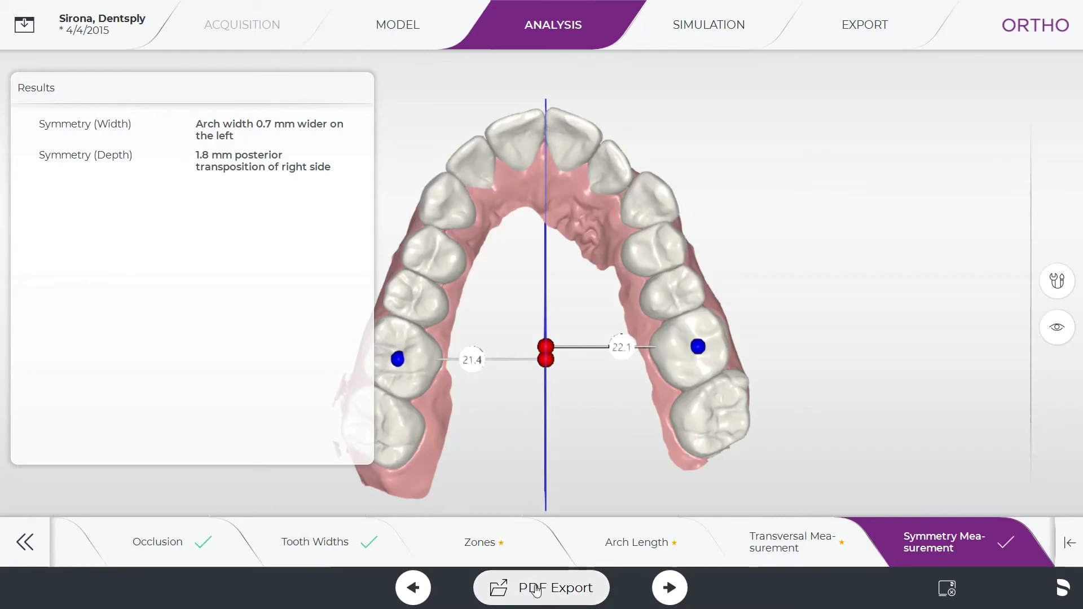
# Step: Scroll through the Model Analysis PDF's Tooth Widths, Nance Analysis and Space Analysis tables
pyautogui.hotkey('alt', 'Tab')
pyautogui.hotkey('alt', 'Tab')
pyautogui.hotkey('alt', 'Tab')
pyautogui.hotkey('alt', 'Tab')
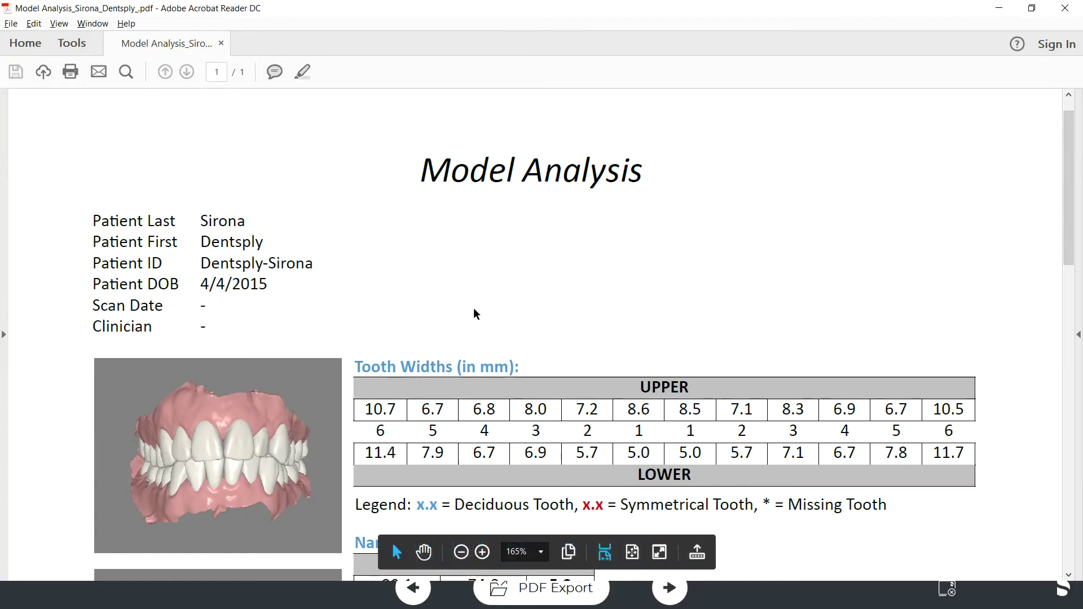
pyautogui.scroll(-3, 474, 314)
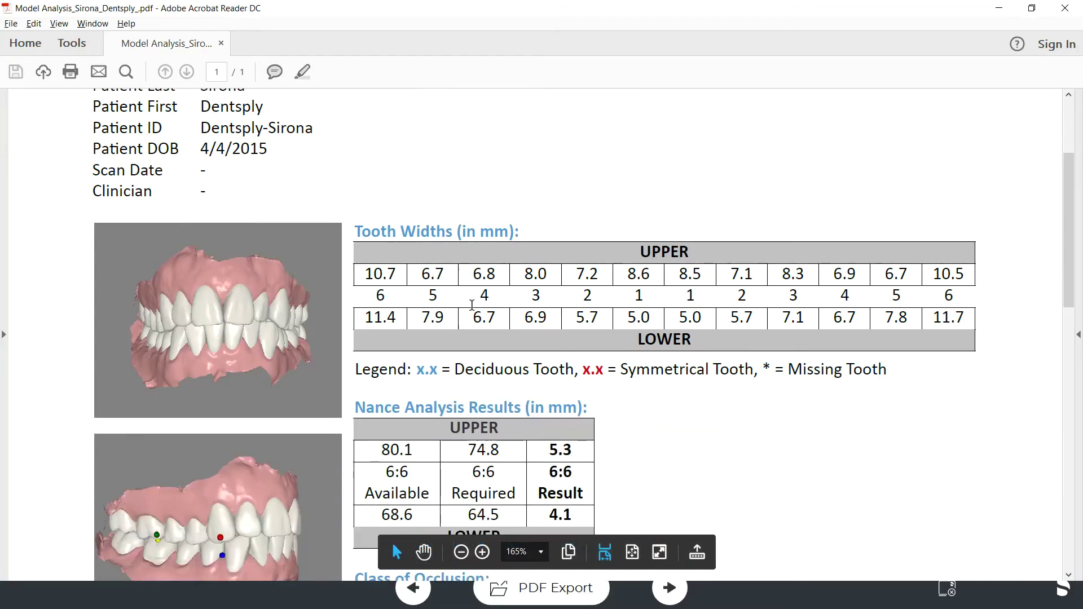
pyautogui.scroll(-3, 471, 305)
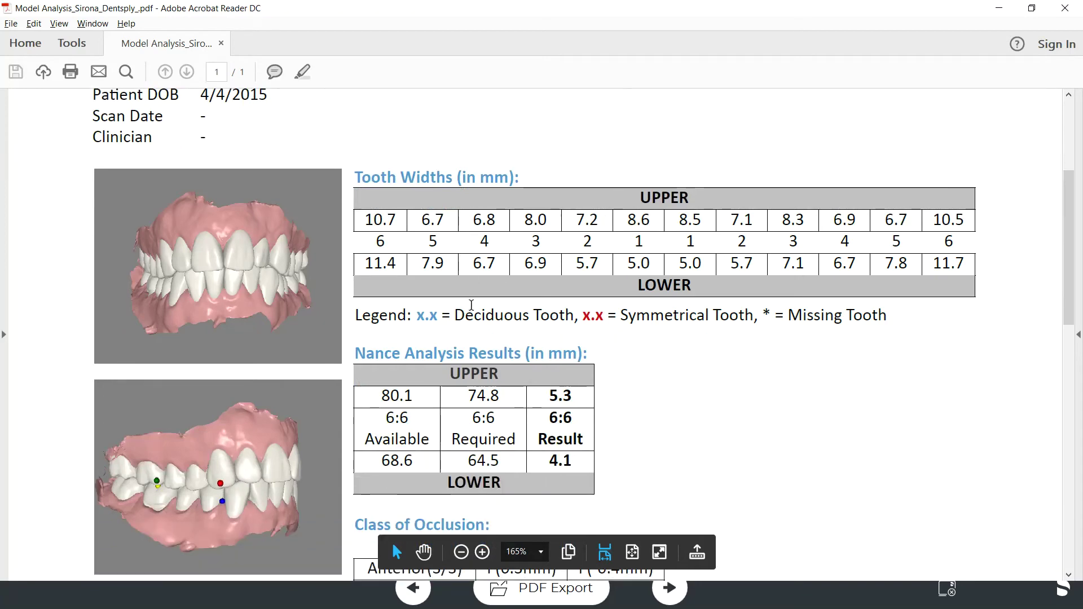
pyautogui.scroll(-3, 471, 305)
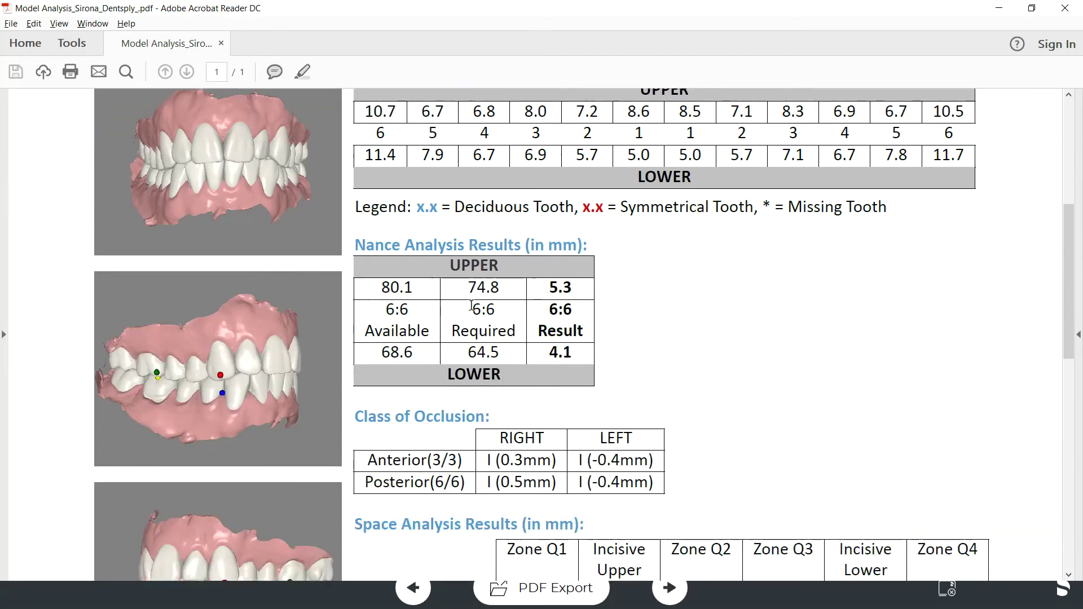
pyautogui.scroll(-4, 471, 306)
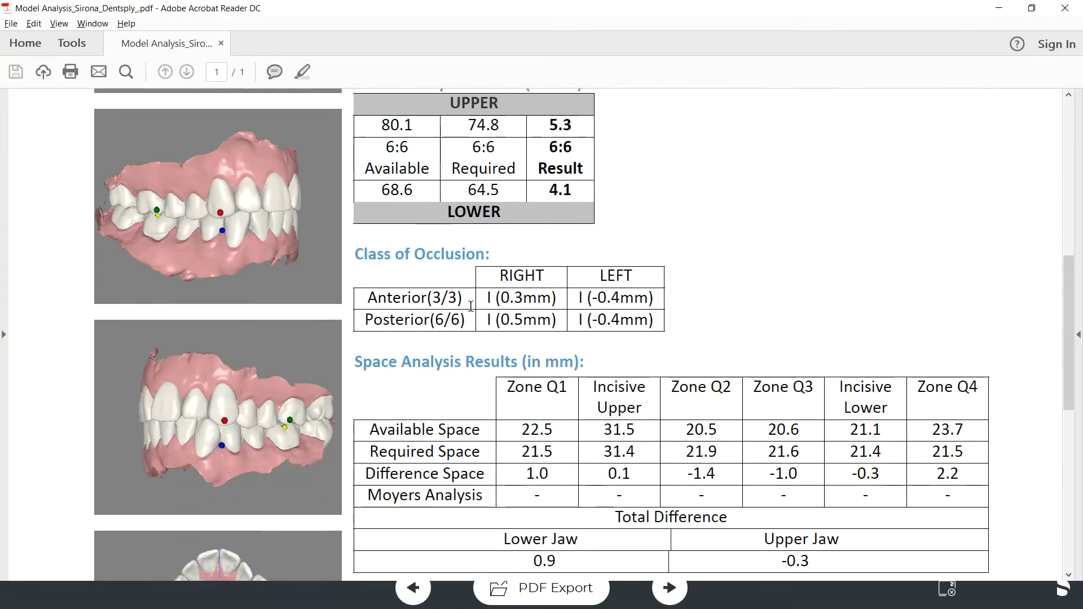
pyautogui.scroll(-5, 471, 311)
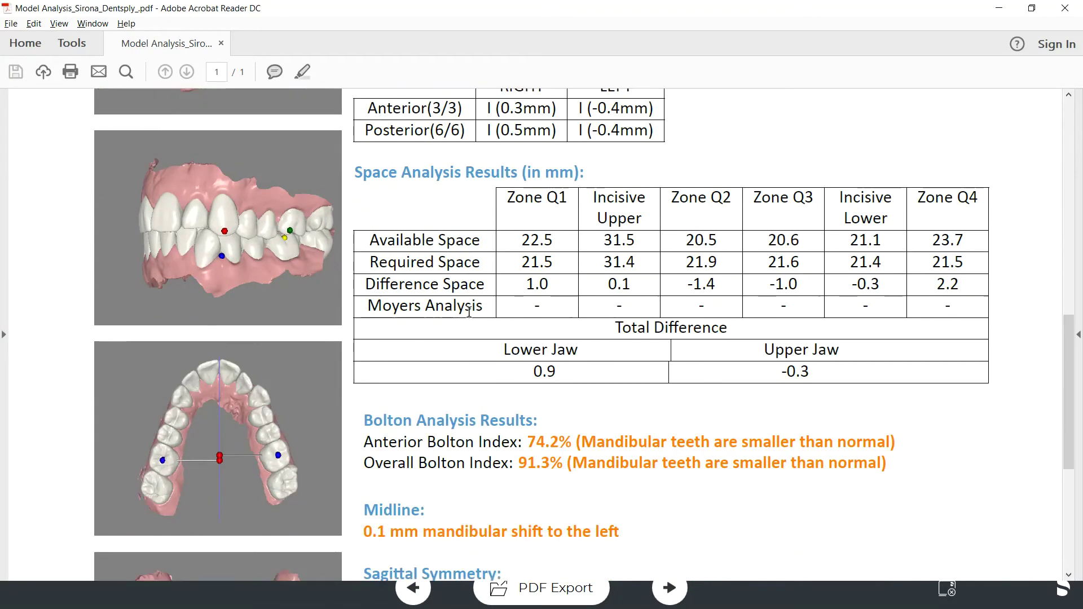
pyautogui.scroll(-2, 468, 314)
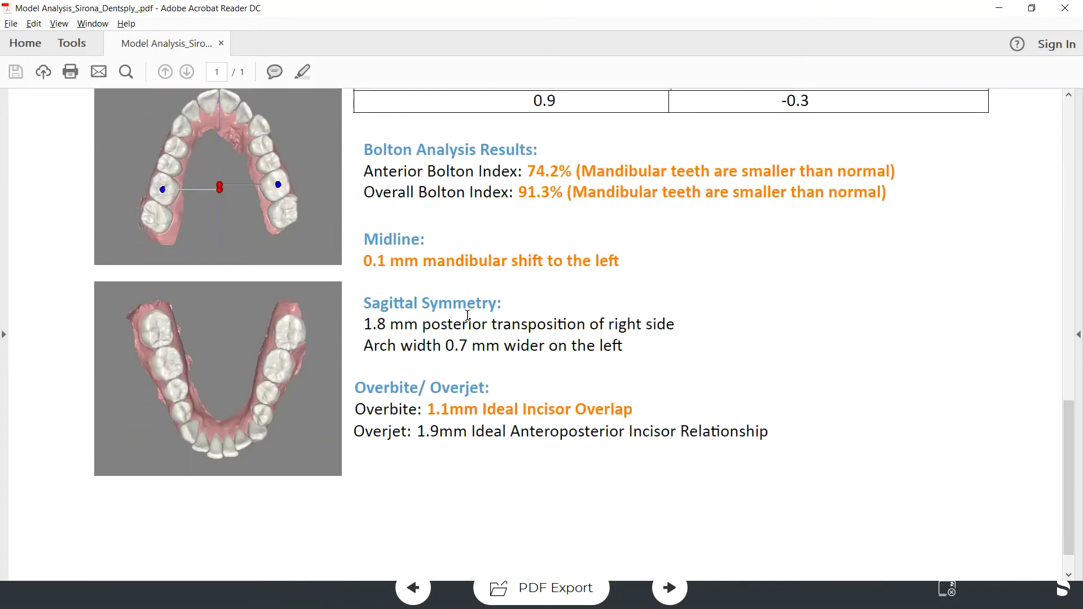
pyautogui.scroll(8, 468, 314)
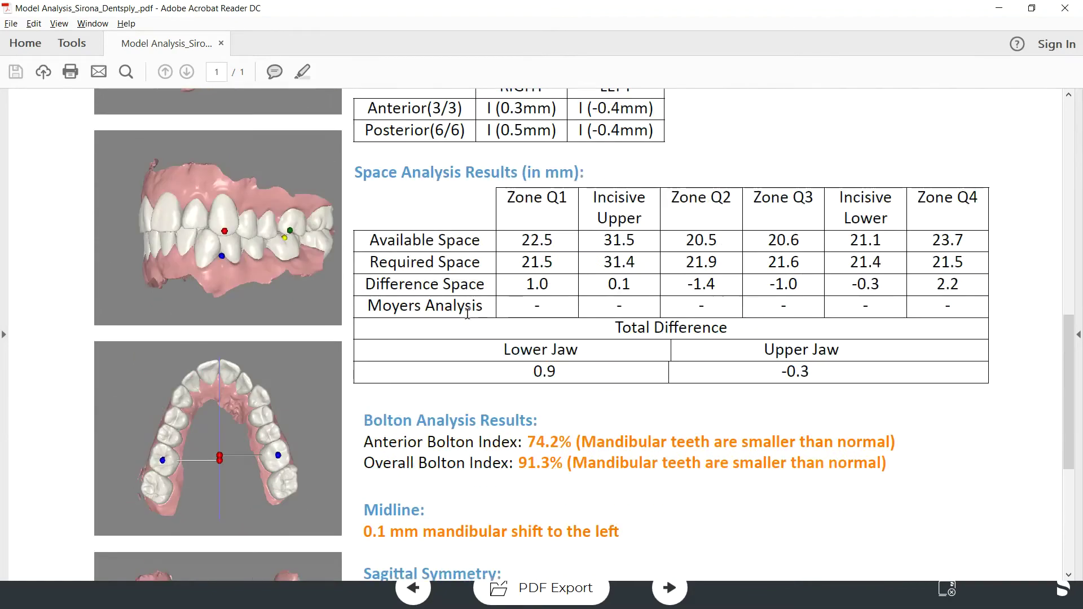
pyautogui.scroll(7, 468, 311)
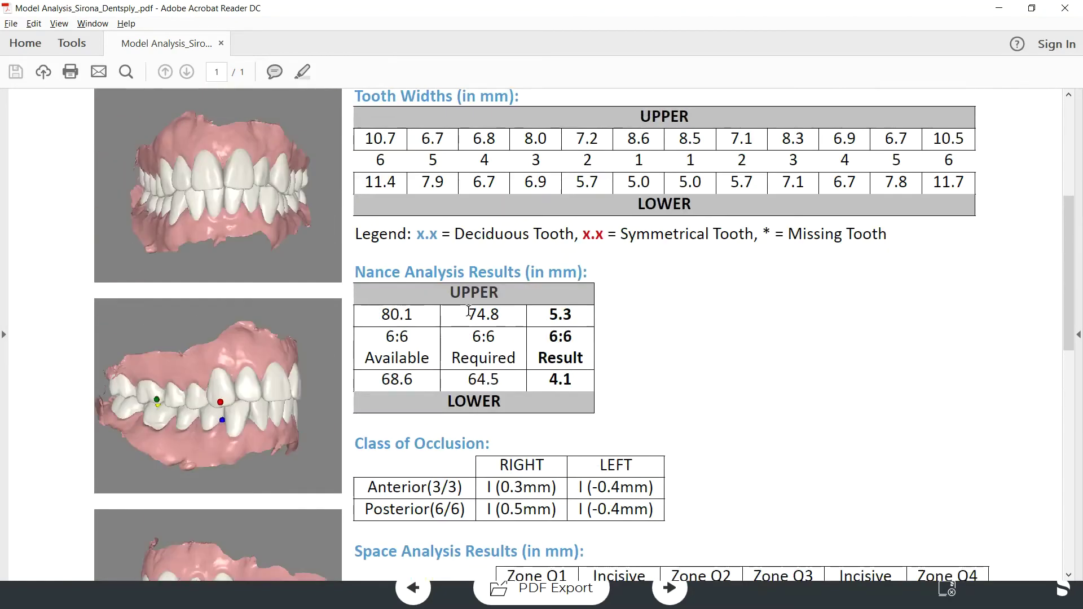
pyautogui.scroll(2, 468, 311)
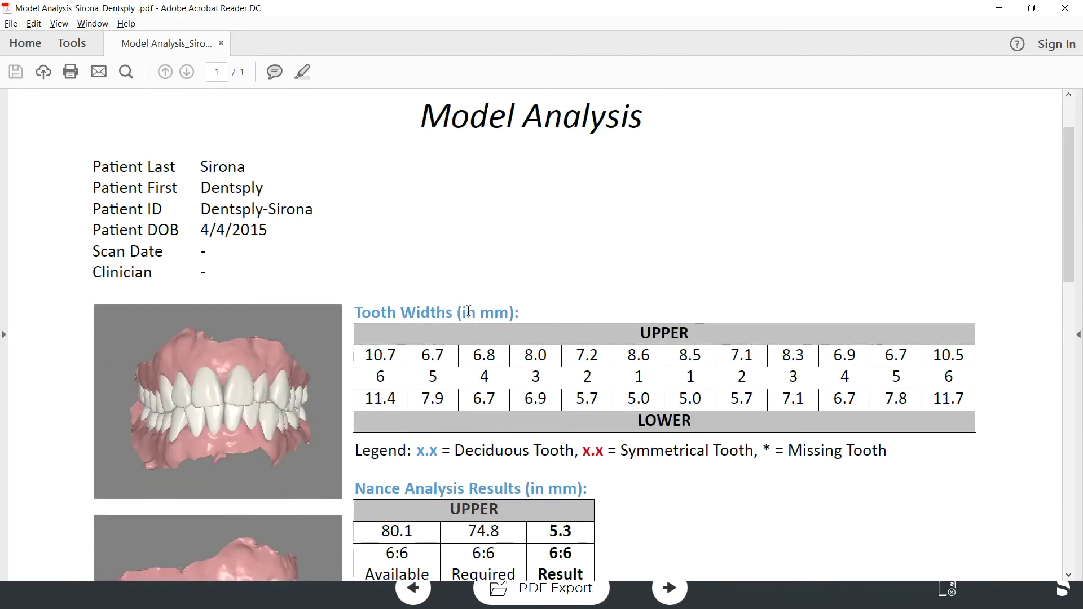
pyautogui.scroll(-5, 468, 311)
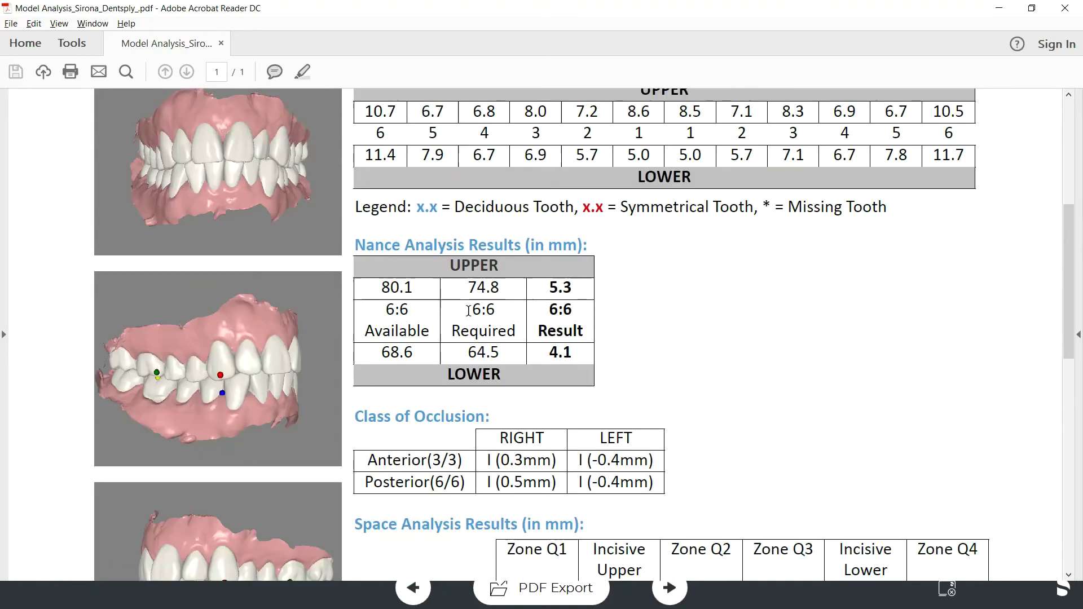
pyautogui.scroll(-2, 468, 311)
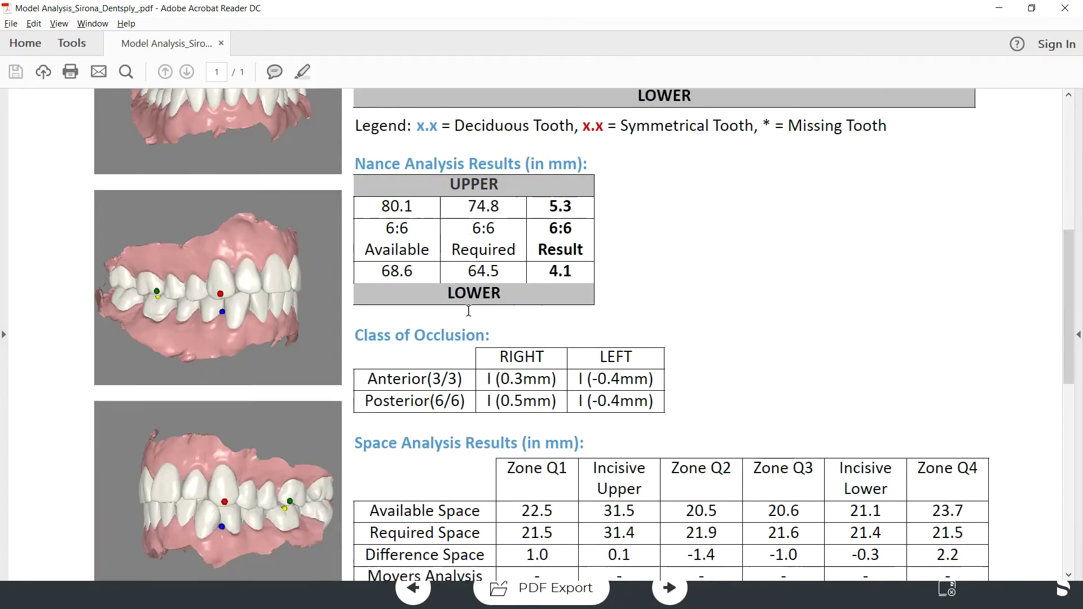
# Step: Back in CEREC Ortho, open the treatment simulation and briefly overlay the original tooth positions
pyautogui.hotkey('alt', 'Tab')
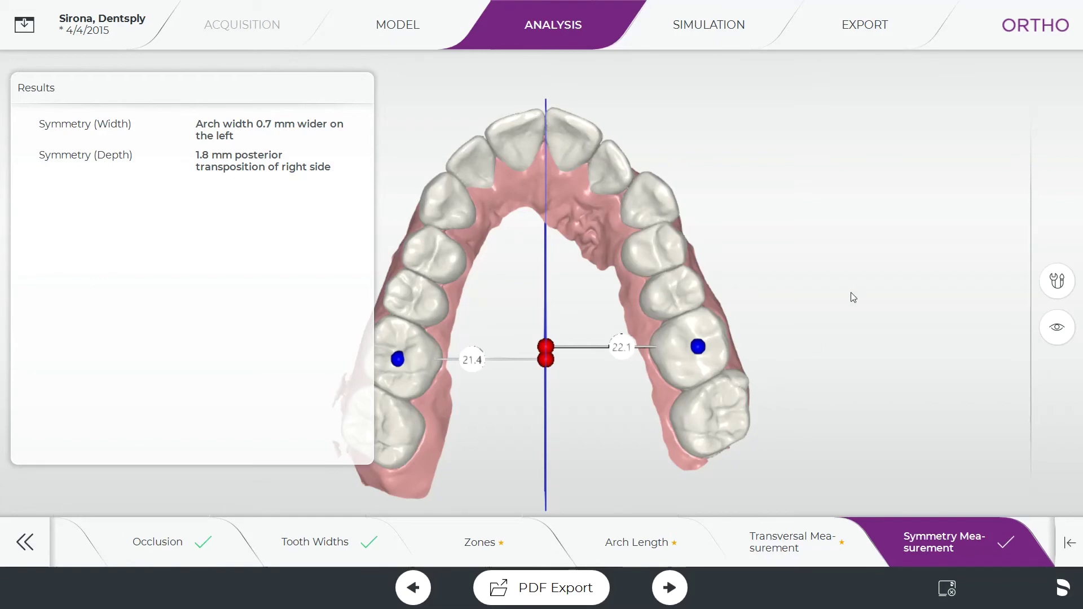
pyautogui.click(715, 46)
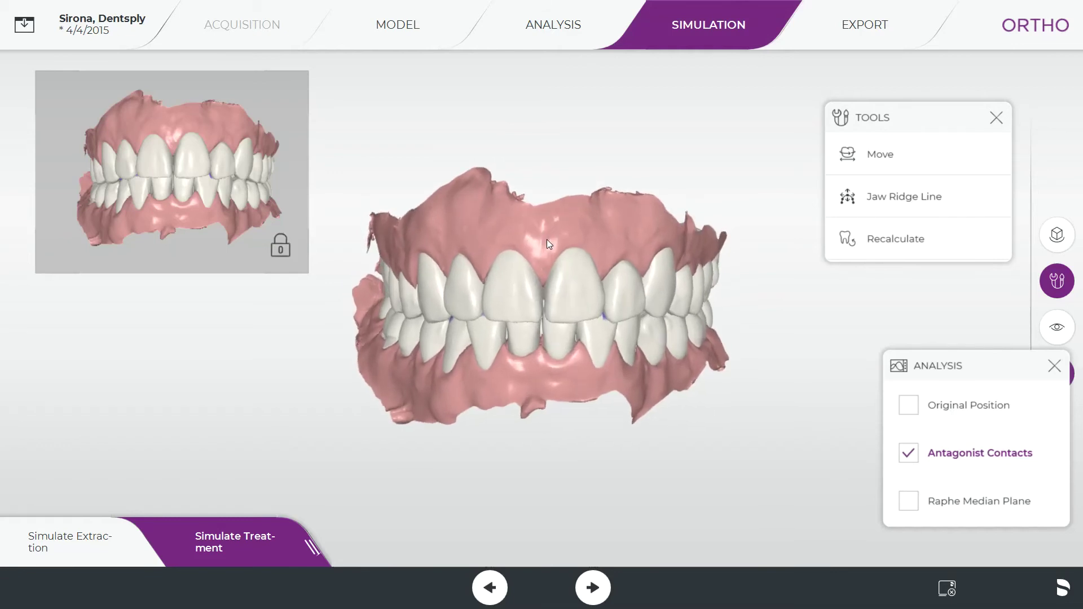
pyautogui.moveTo(546, 239); pyautogui.dragTo(606, 219, button='middle')
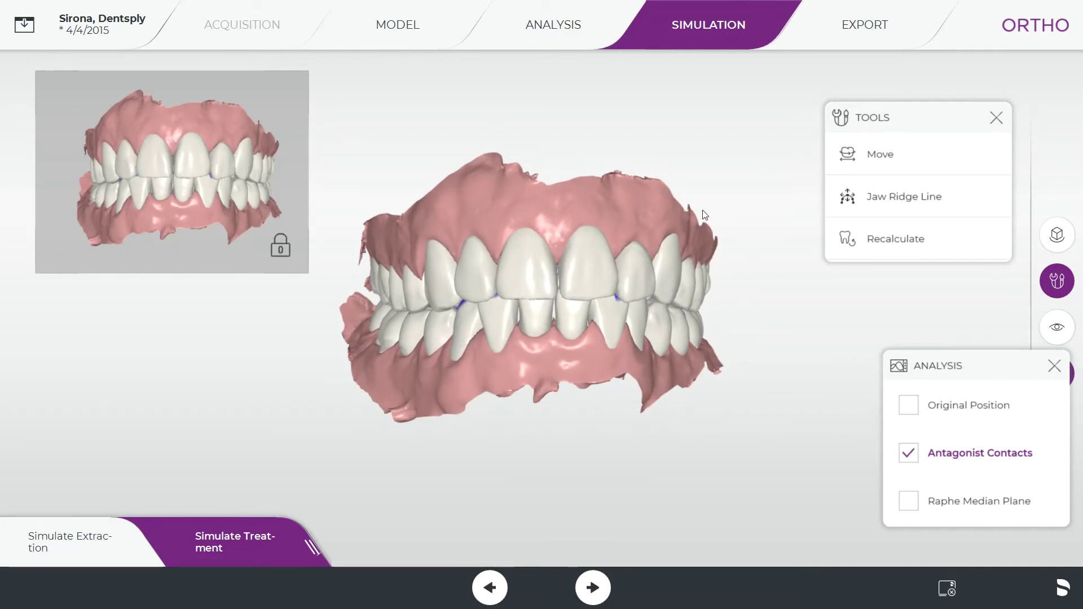
pyautogui.moveTo(702, 210); pyautogui.dragTo(676, 224, button='middle')
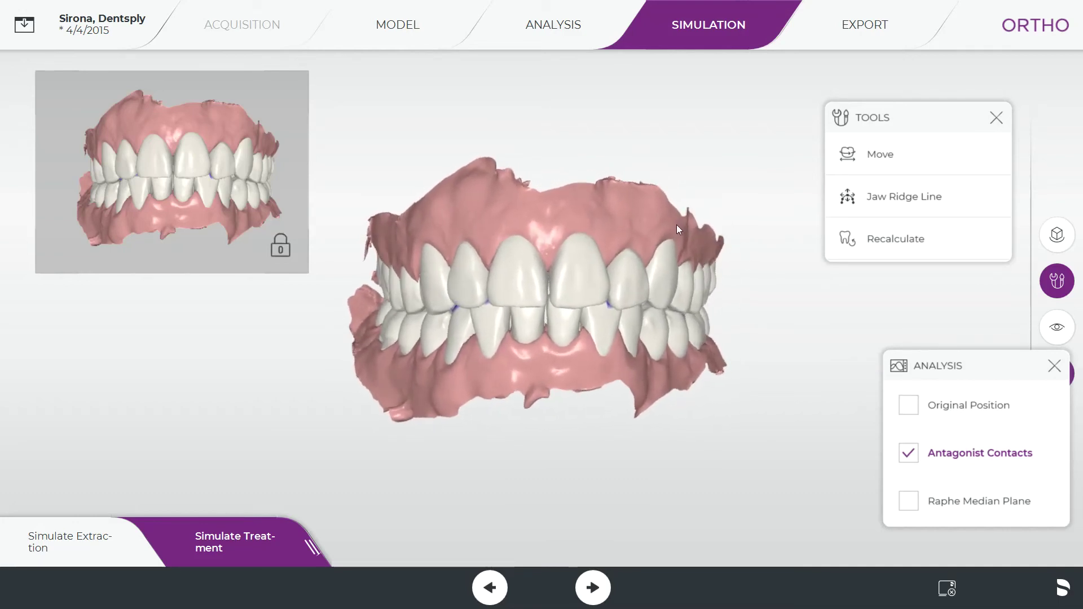
pyautogui.moveTo(907, 367); pyautogui.dragTo(863, 391)
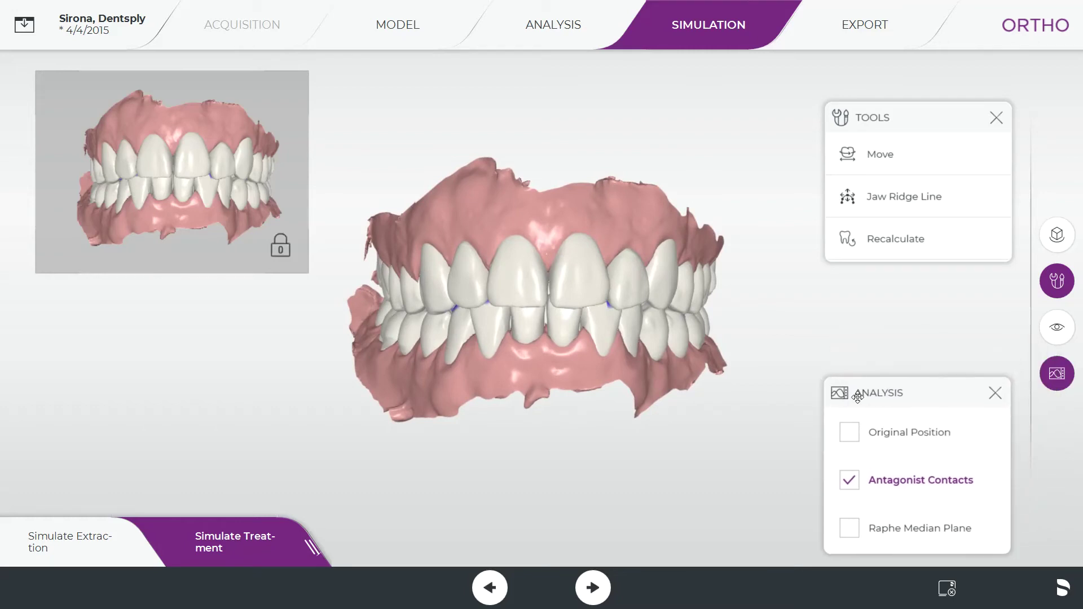
pyautogui.click(856, 438)
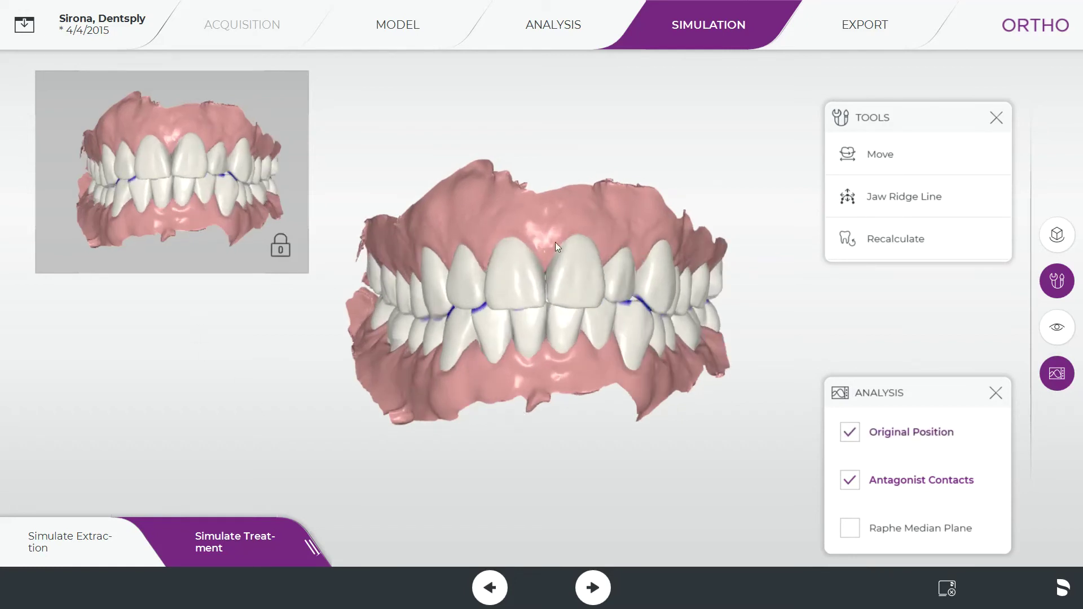
pyautogui.click(855, 438)
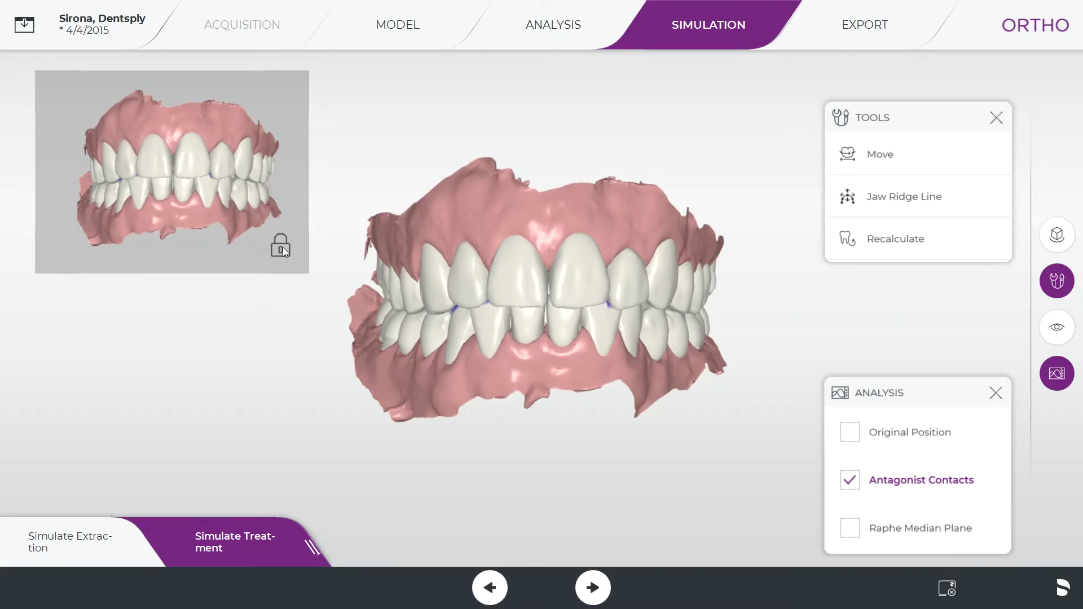
# Step: Rotate the jaw to a side view and compare original versus simulated positions, leaving Original Position on
pyautogui.moveTo(212, 188); pyautogui.dragTo(248, 177)
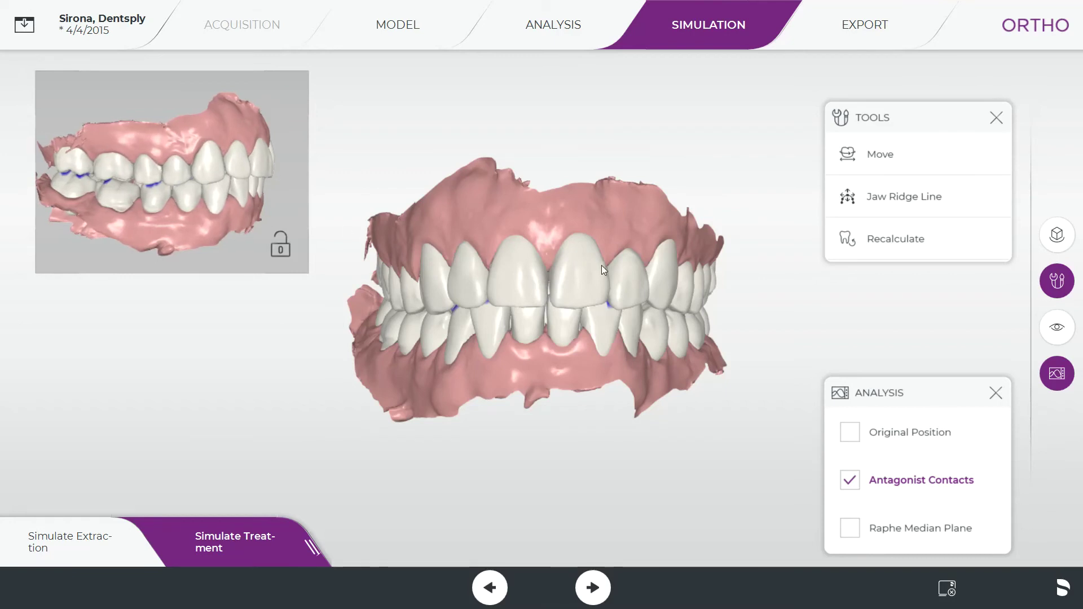
pyautogui.moveTo(601, 265); pyautogui.dragTo(740, 286)
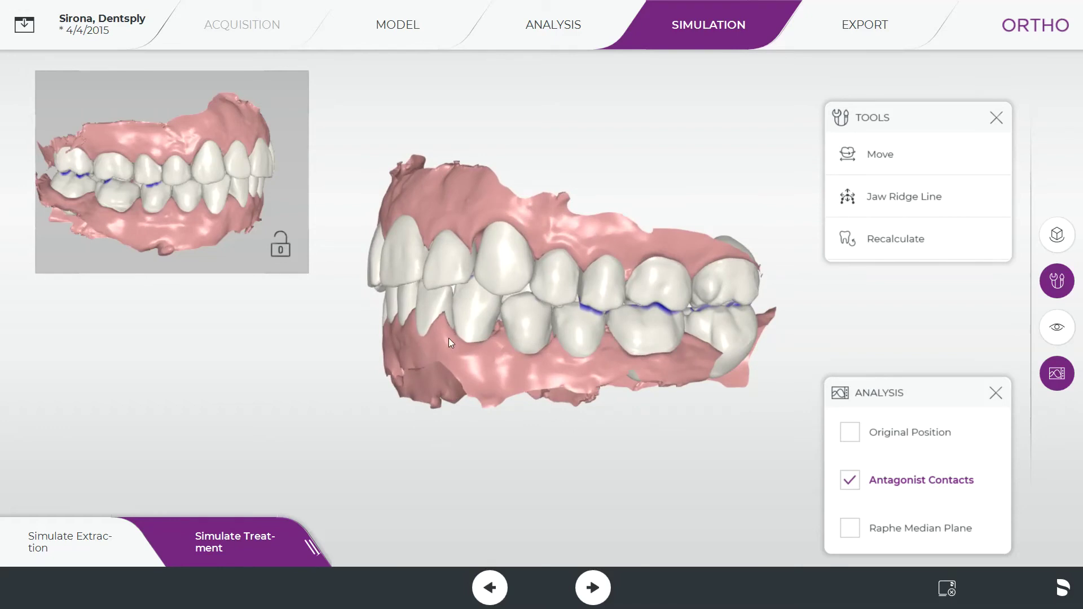
pyautogui.moveTo(450, 342); pyautogui.dragTo(710, 381)
pyautogui.click(848, 432)
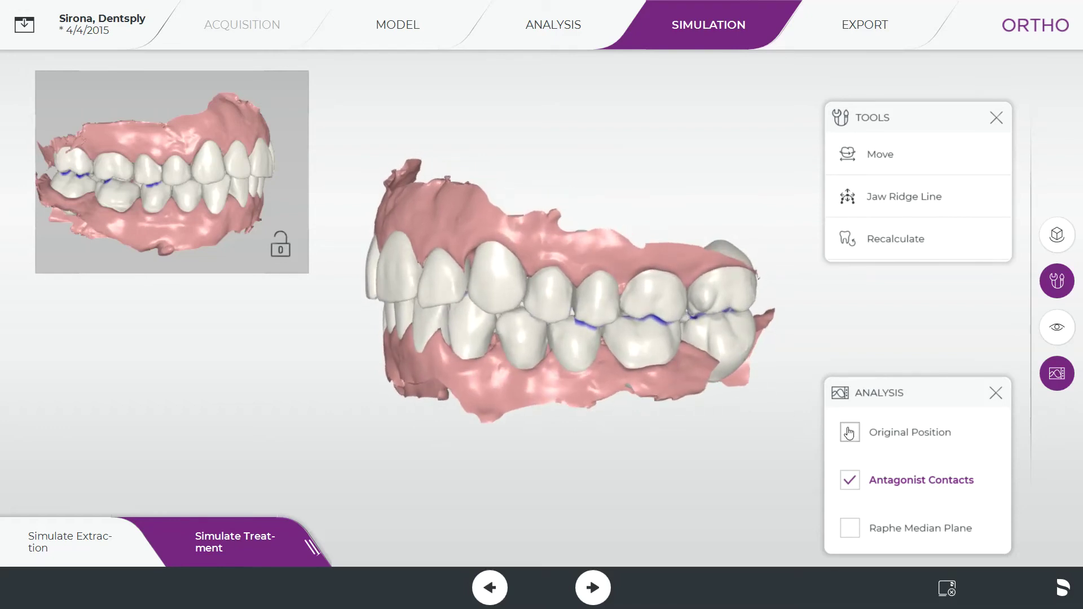
pyautogui.click(847, 432)
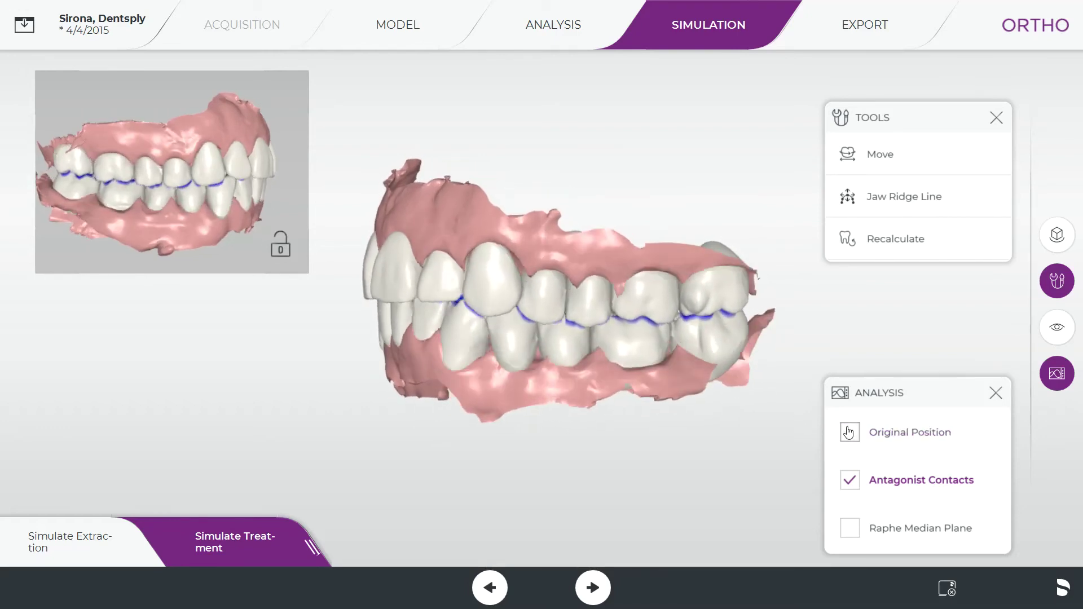
pyautogui.click(848, 432)
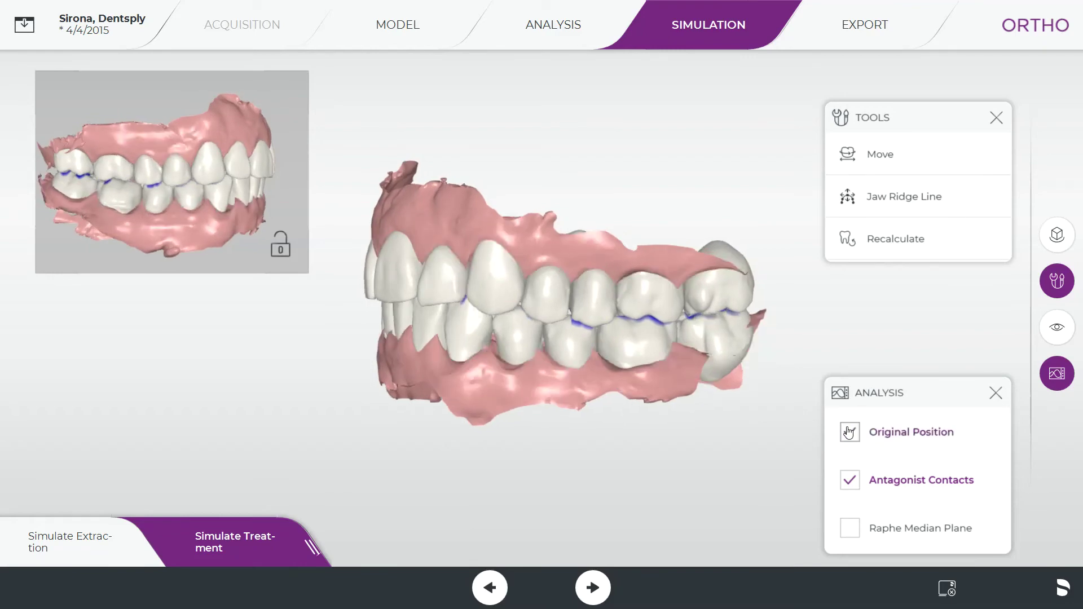
pyautogui.click(847, 432)
pyautogui.click(848, 432)
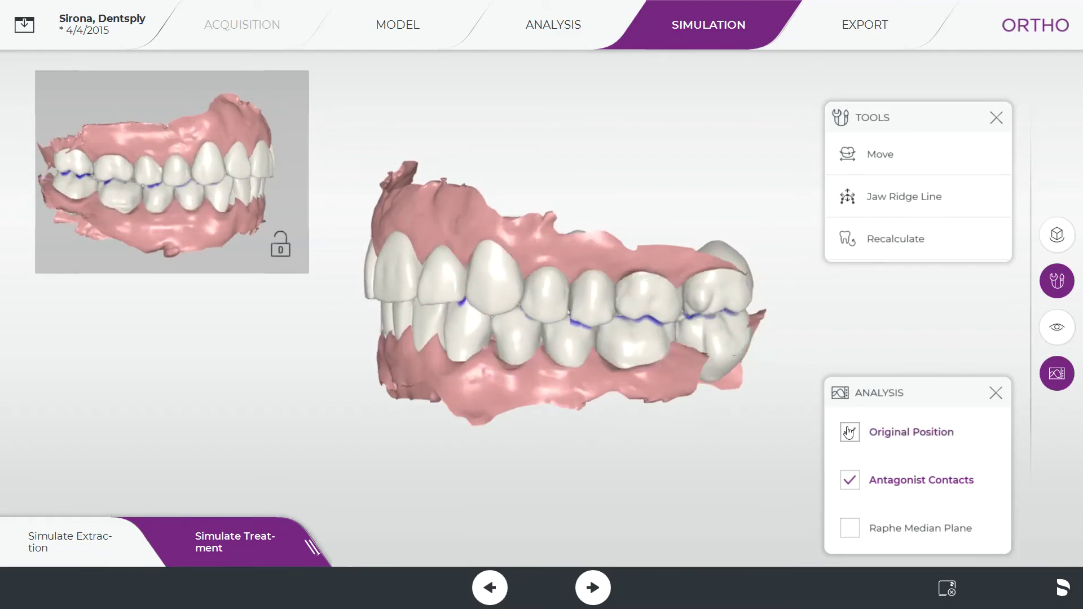
pyautogui.moveTo(525, 381); pyautogui.dragTo(573, 278)
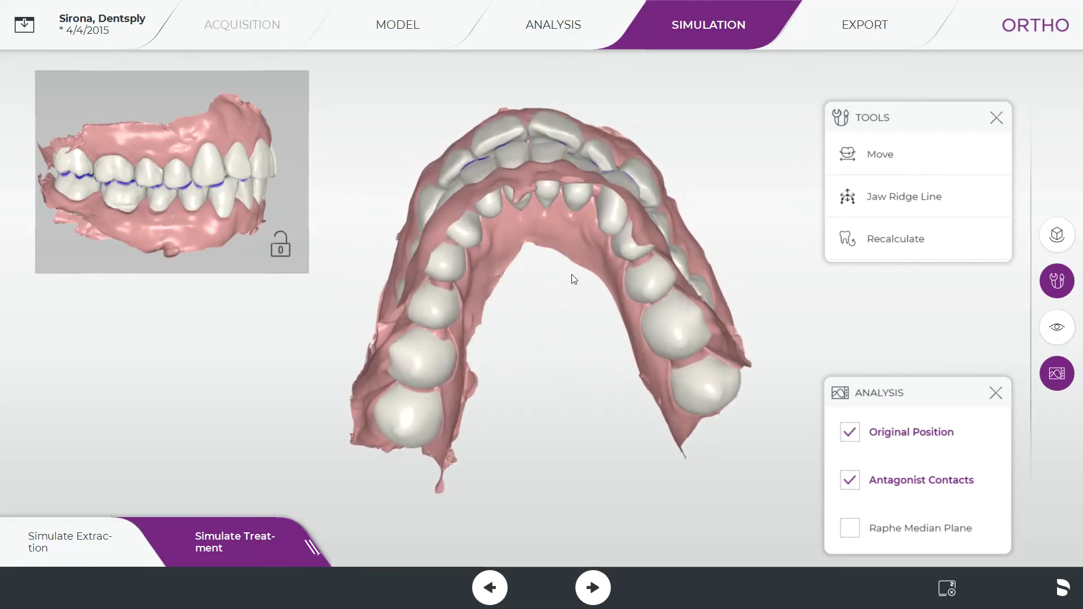
# Step: Hide the lower jaw and compare upper-jaw contacts in original and simulated positions
pyautogui.click(1062, 334)
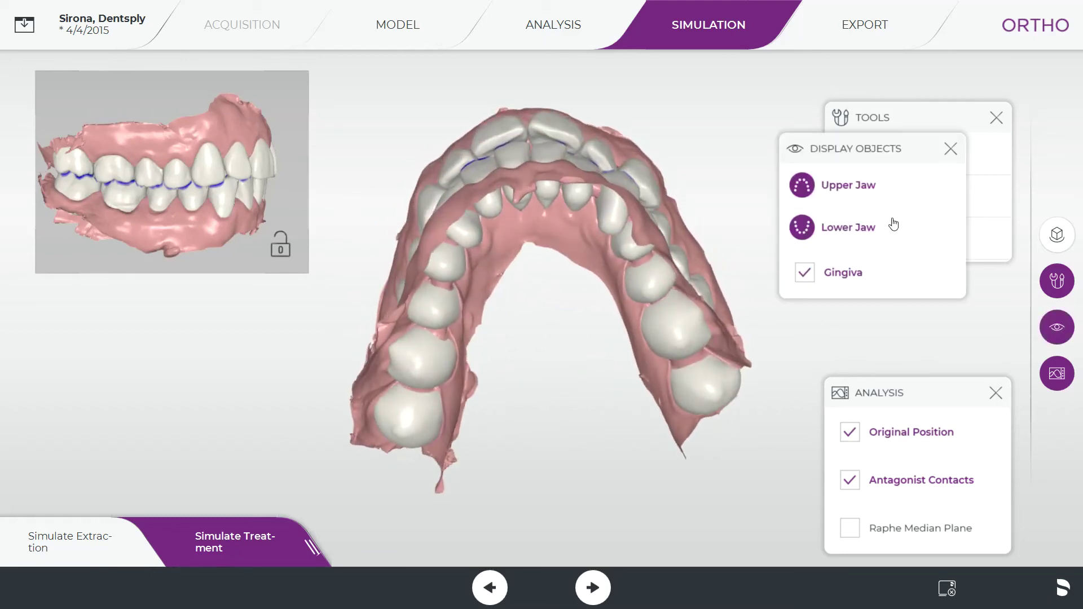
pyautogui.moveTo(890, 146); pyautogui.dragTo(907, 217)
pyautogui.click(892, 301)
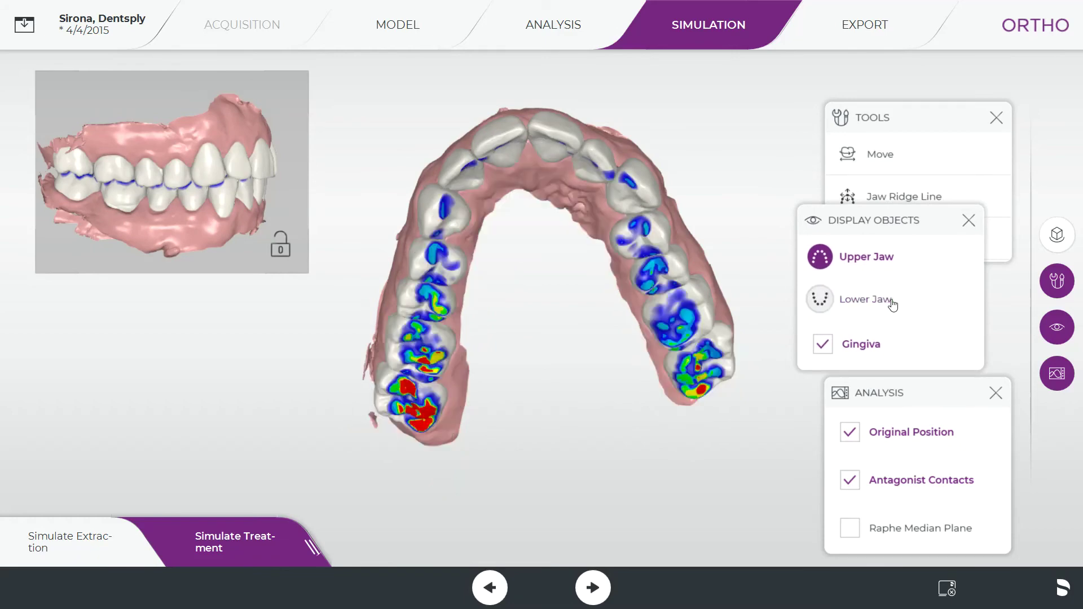
pyautogui.moveTo(600, 329); pyautogui.dragTo(574, 256)
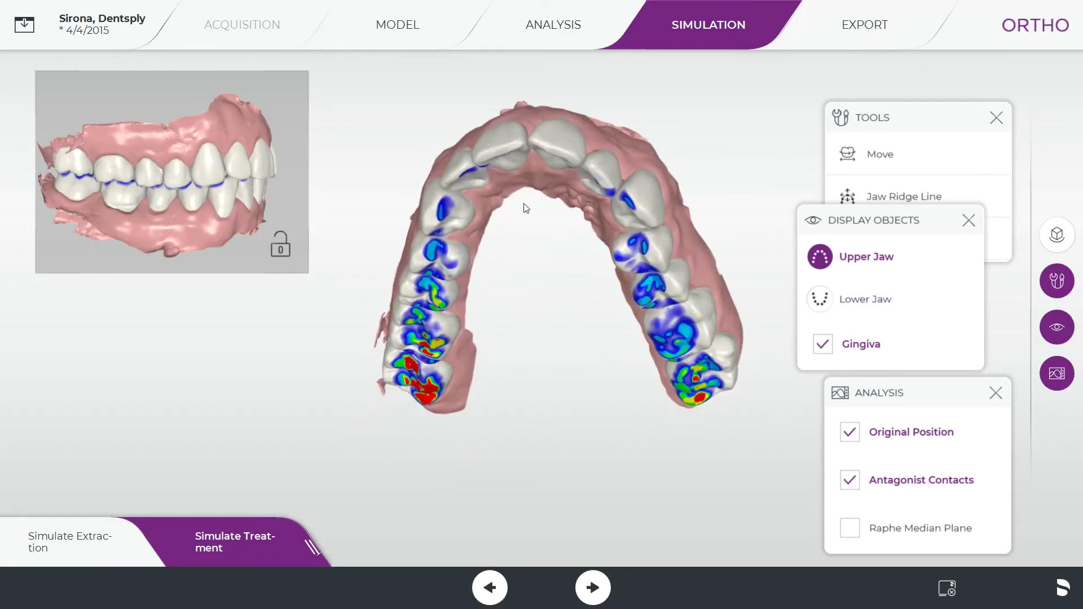
pyautogui.moveTo(525, 208); pyautogui.dragTo(571, 296)
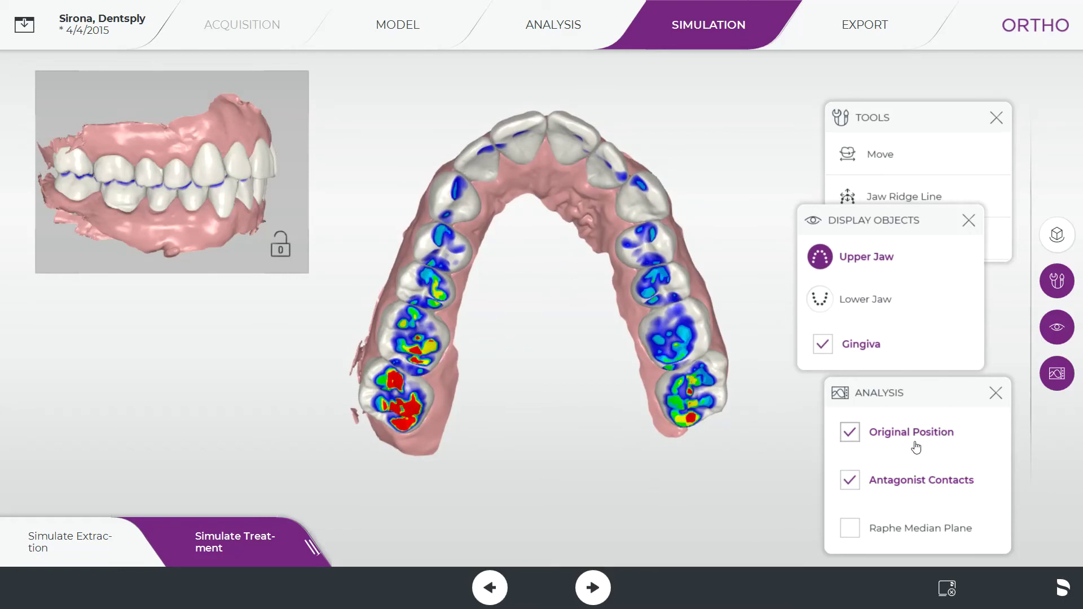
pyautogui.click(850, 433)
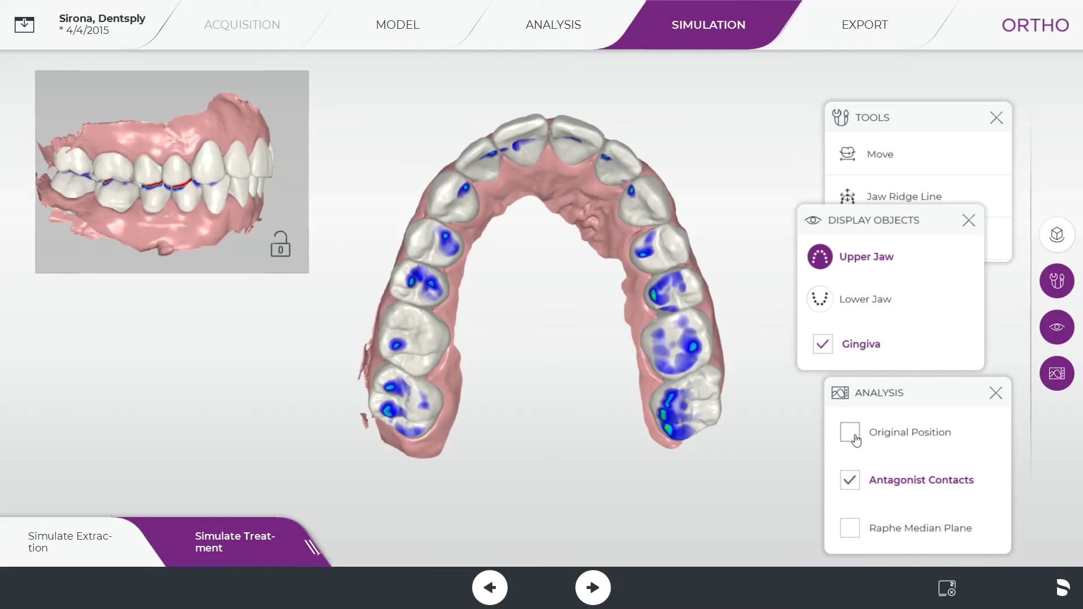
pyautogui.click(856, 440)
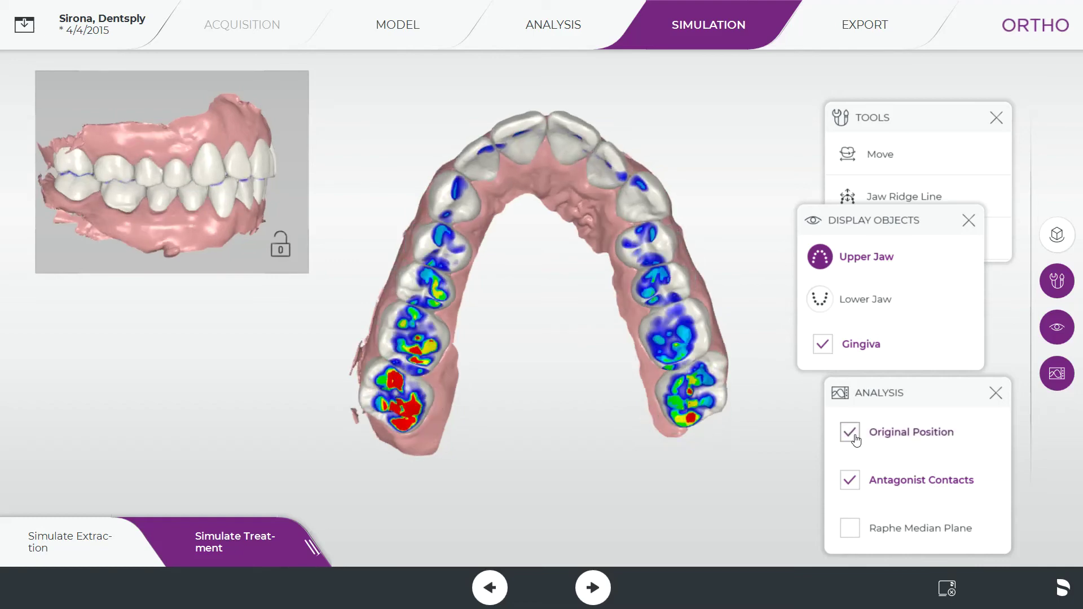
pyautogui.click(851, 434)
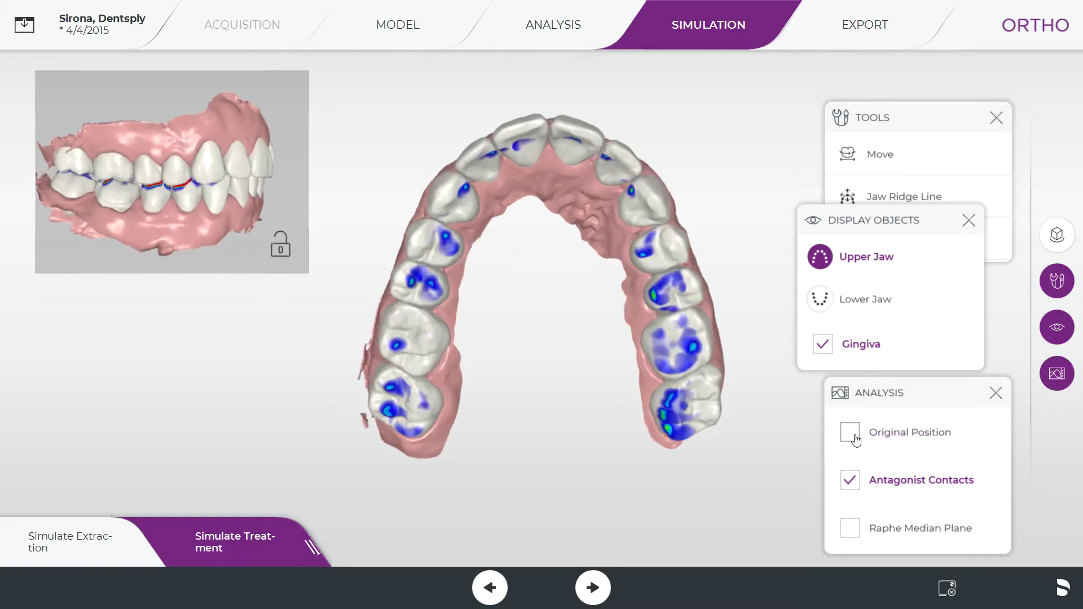
# Step: Show only the lower jaw in occlusal view and compare its contacts, ending on the simulated position
pyautogui.click(863, 308)
pyautogui.click(820, 265)
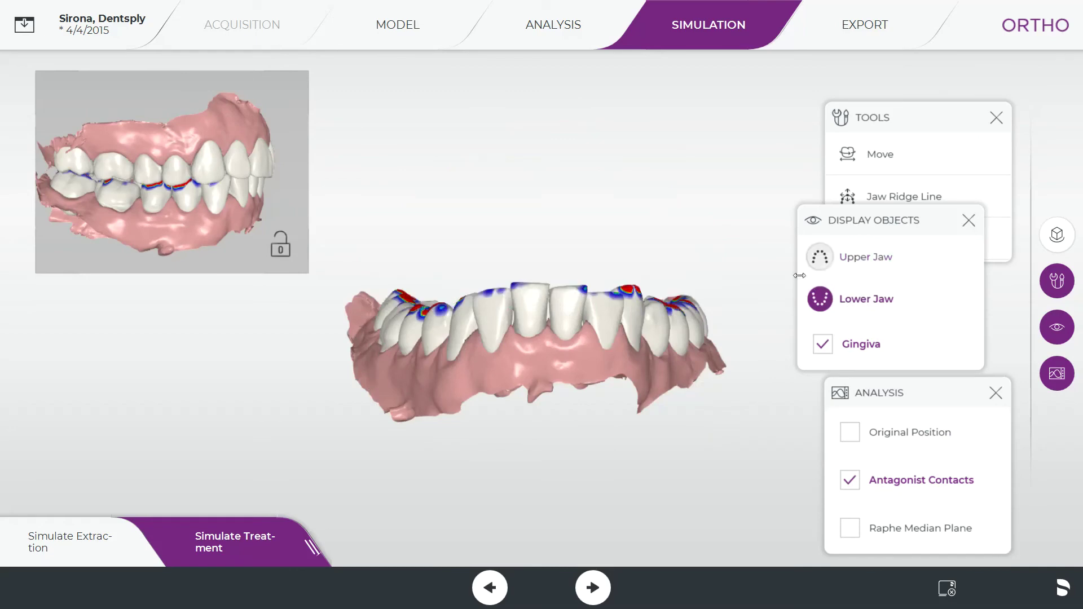
pyautogui.moveTo(599, 228); pyautogui.dragTo(558, 336)
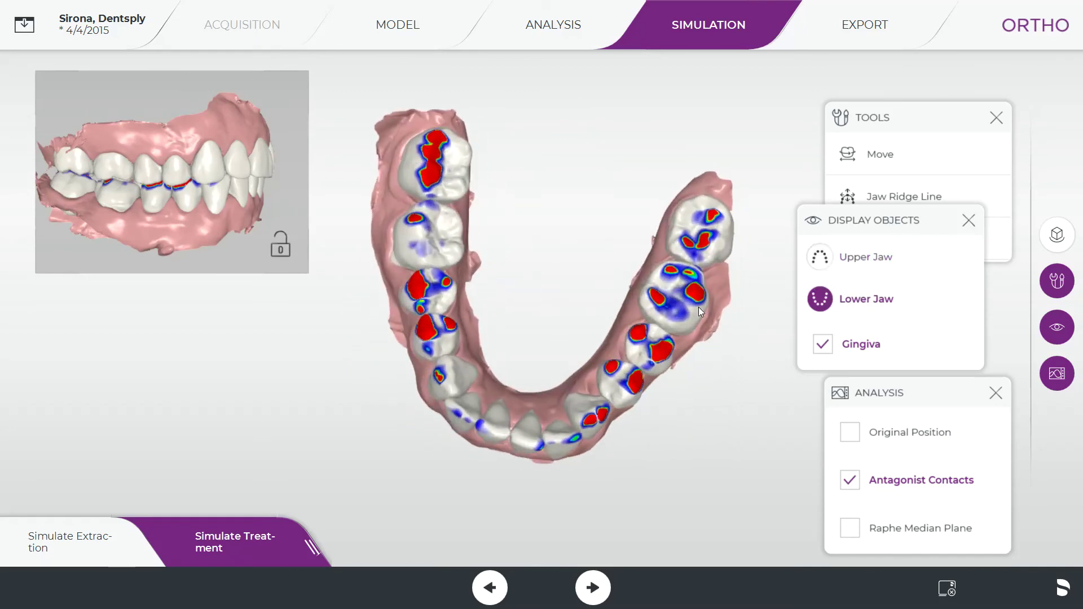
pyautogui.moveTo(750, 275); pyautogui.dragTo(600, 323)
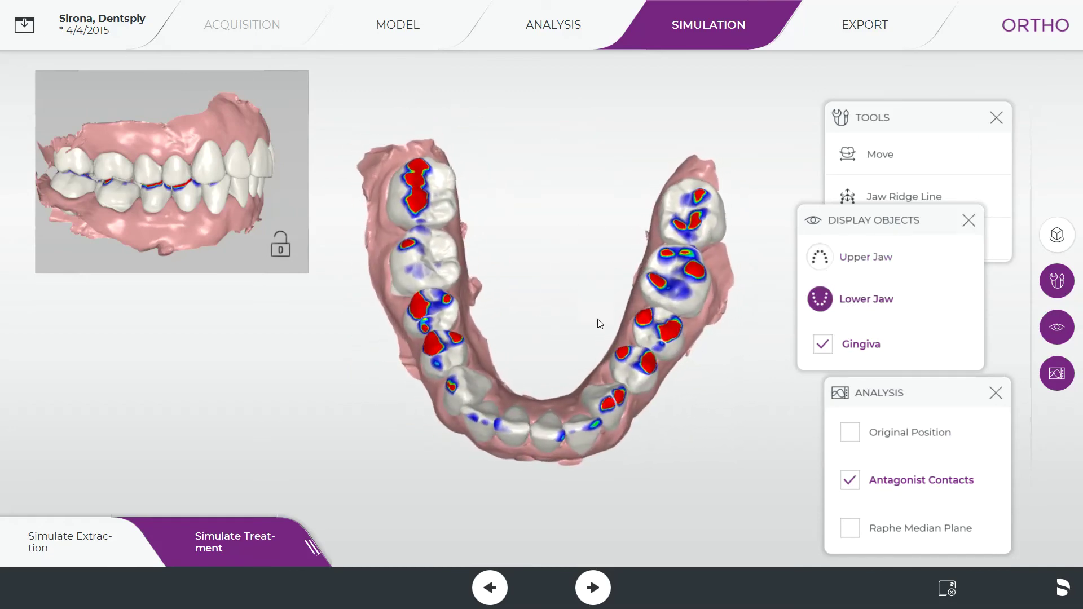
pyautogui.click(850, 435)
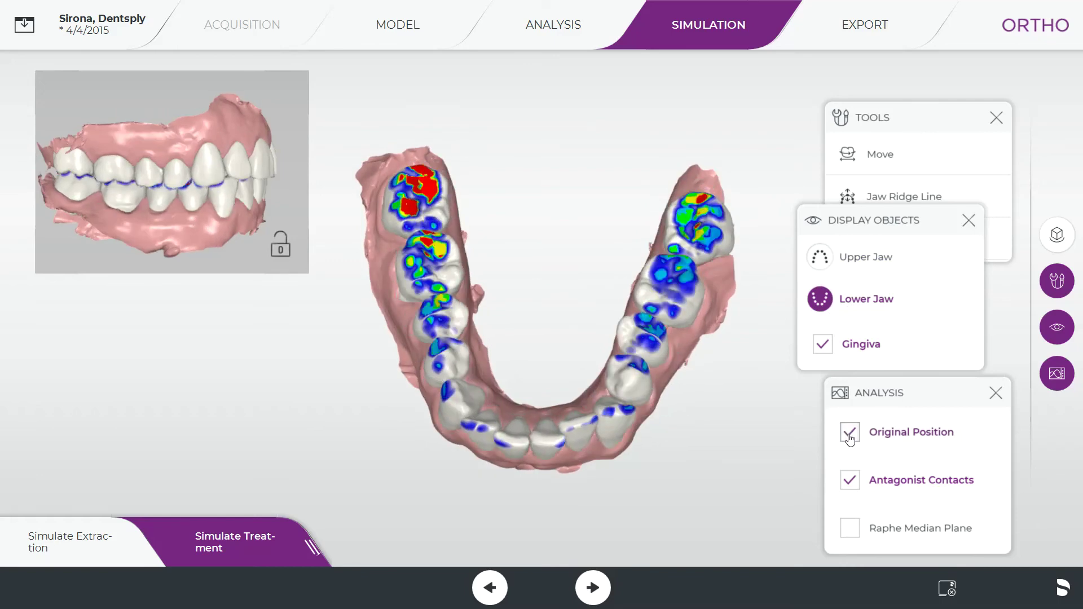
pyautogui.click(849, 435)
pyautogui.click(850, 435)
pyautogui.click(850, 436)
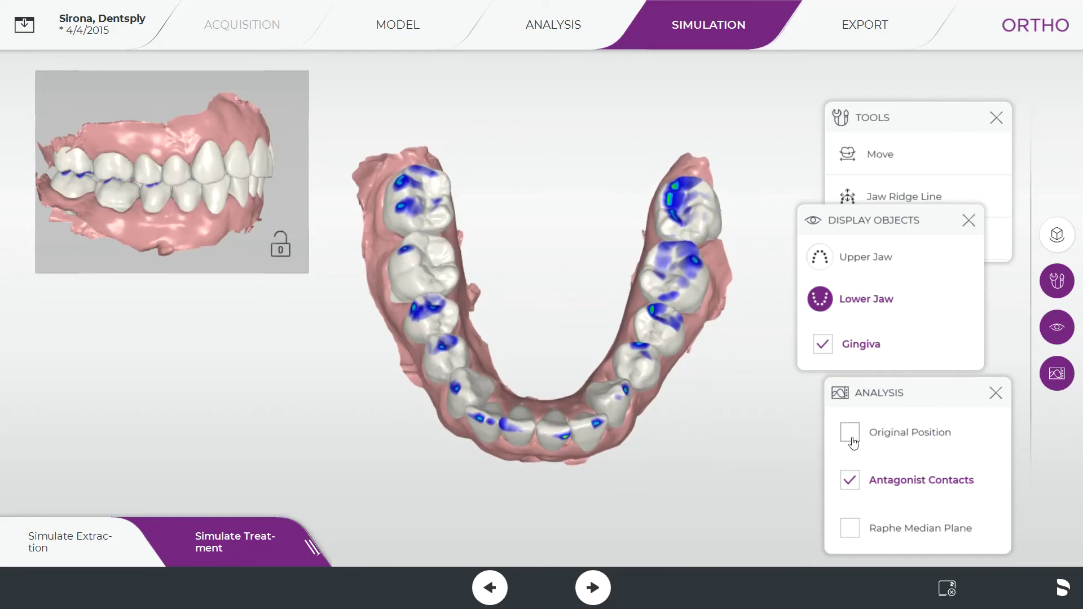
# Step: Close the displayed-objects list, recalculate the setup, and shift the lower lateral incisor with the Move tool
pyautogui.click(968, 221)
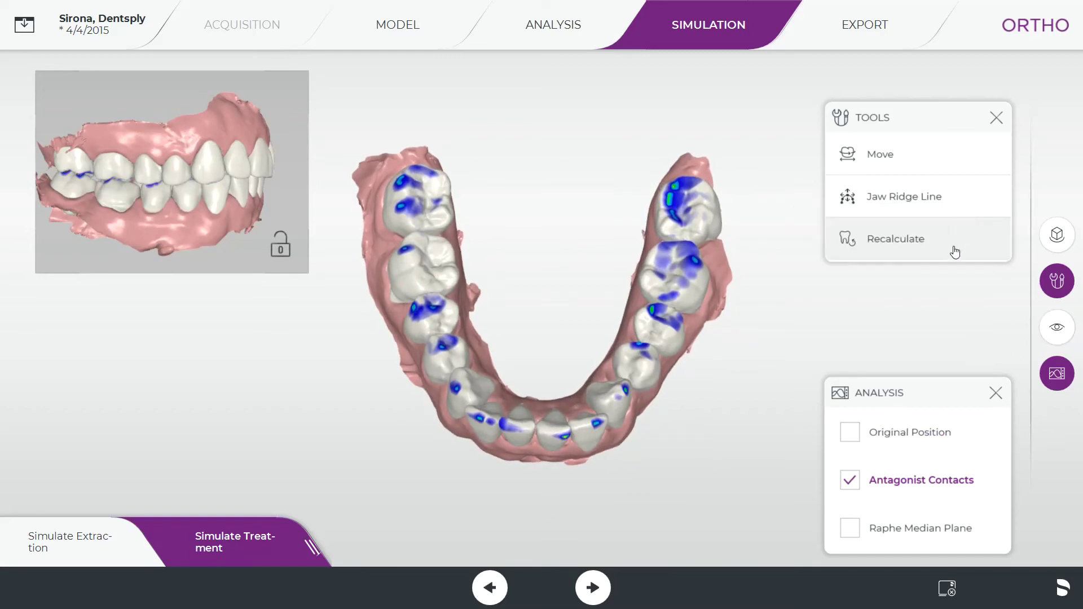
pyautogui.click(942, 244)
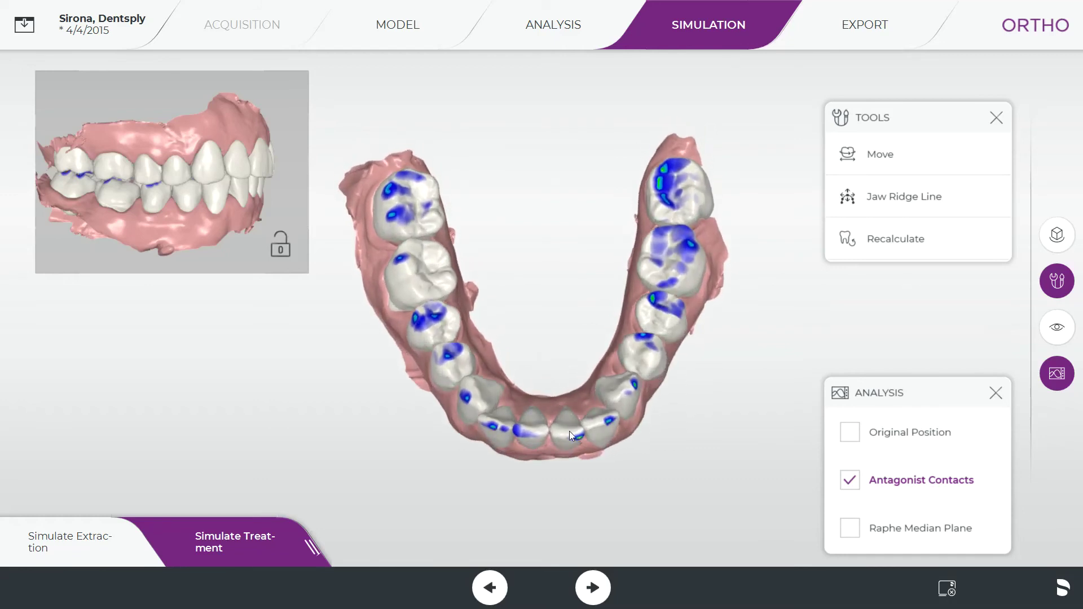
pyautogui.click(881, 154)
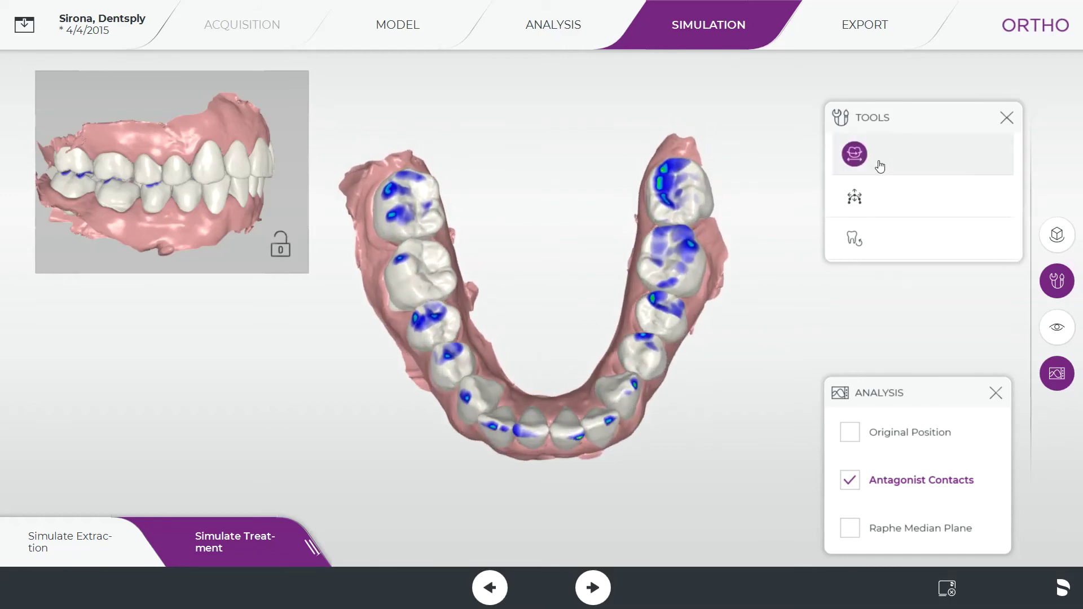
pyautogui.click(607, 427)
pyautogui.scroll(2, 608, 492)
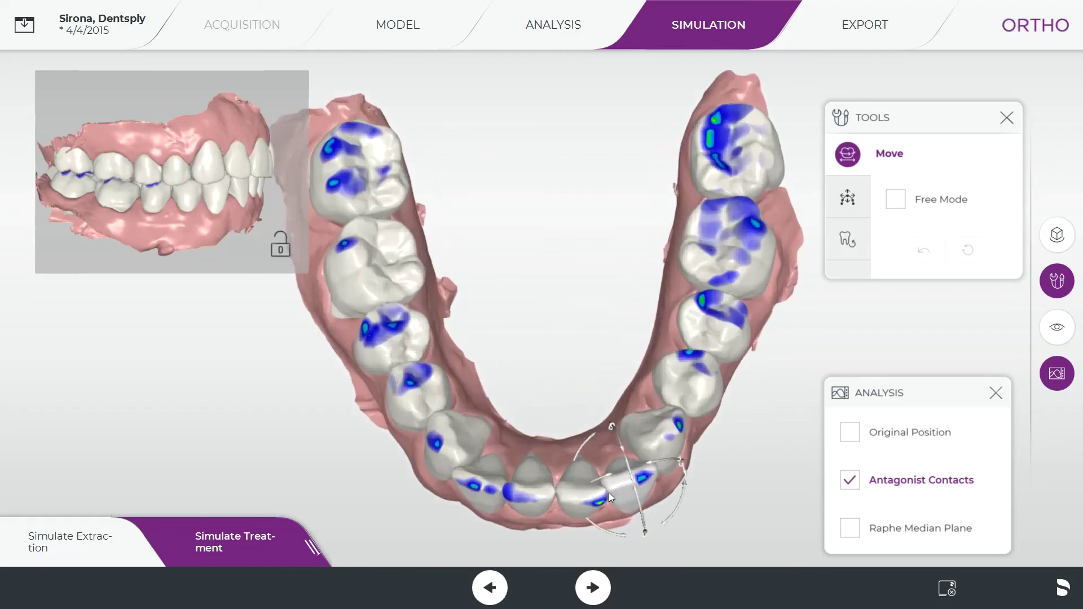
pyautogui.moveTo(593, 365); pyautogui.dragTo(588, 271, button='middle')
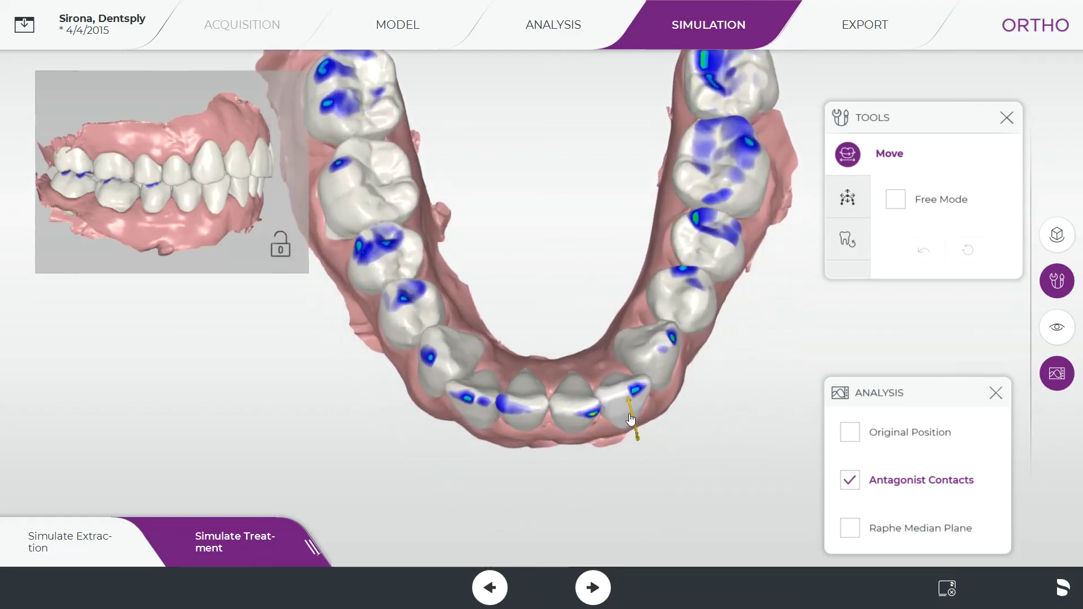
pyautogui.moveTo(631, 419); pyautogui.dragTo(679, 418)
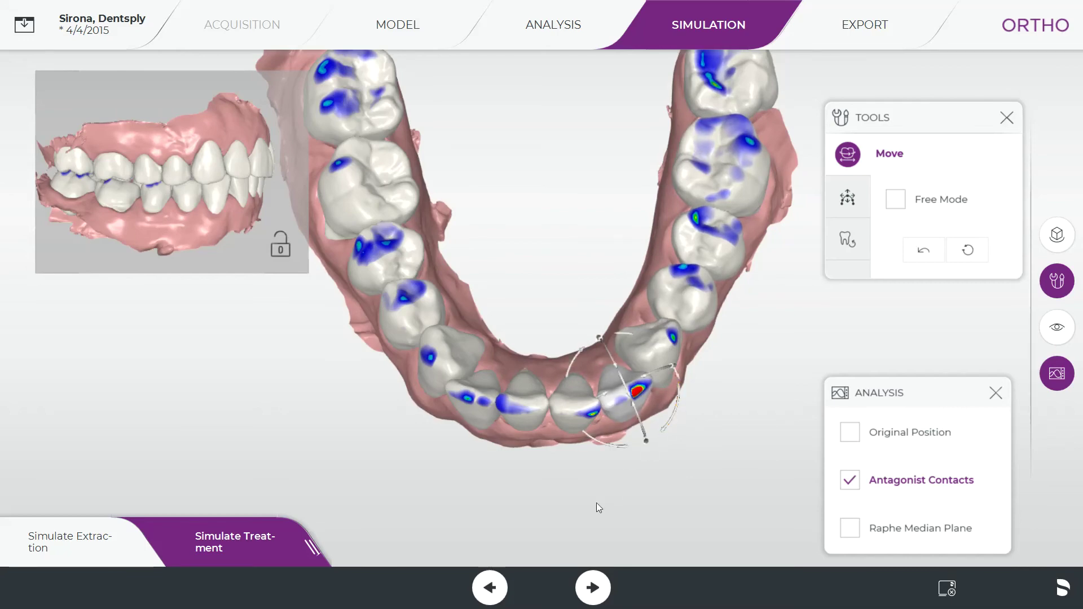
# Step: Shift the lower central incisor vertically to clear its contacts
pyautogui.moveTo(574, 499); pyautogui.dragTo(543, 383, button='middle')
pyautogui.click(505, 314)
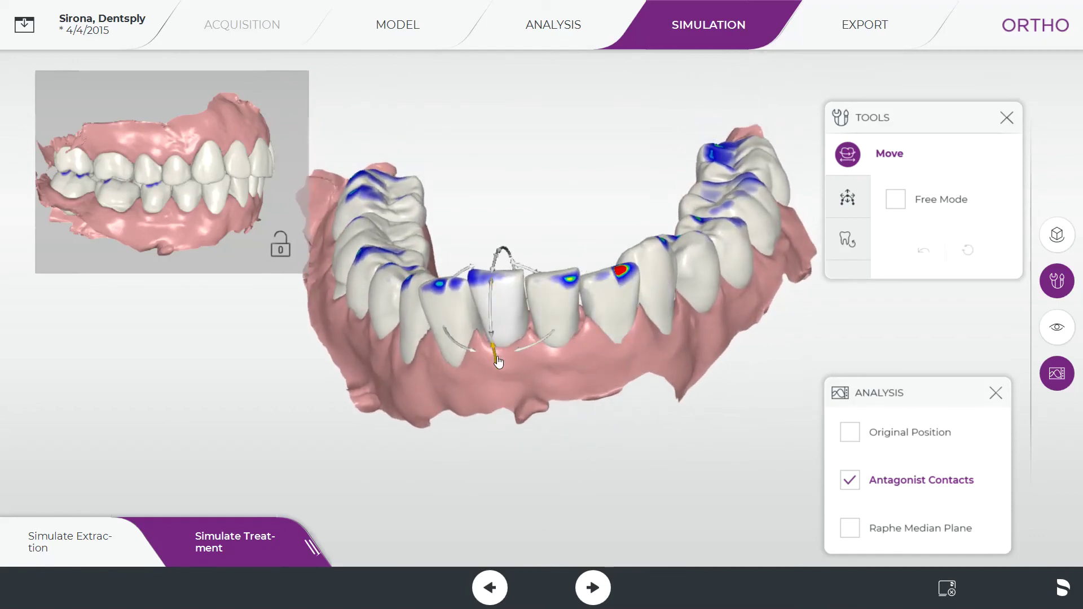
pyautogui.moveTo(496, 360); pyautogui.dragTo(497, 364)
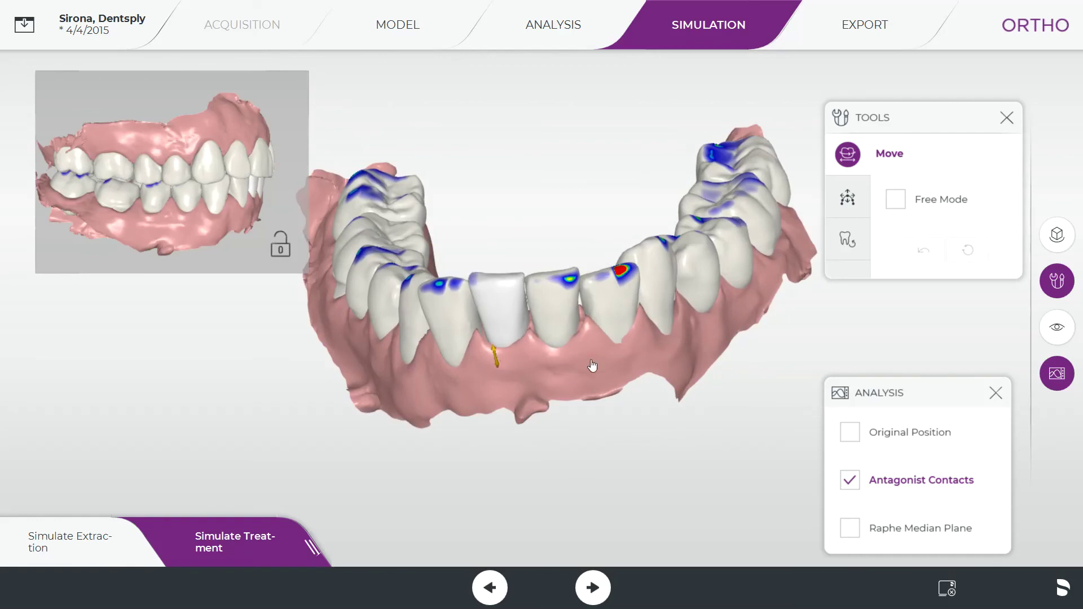
pyautogui.moveTo(585, 387); pyautogui.dragTo(583, 417, button='middle')
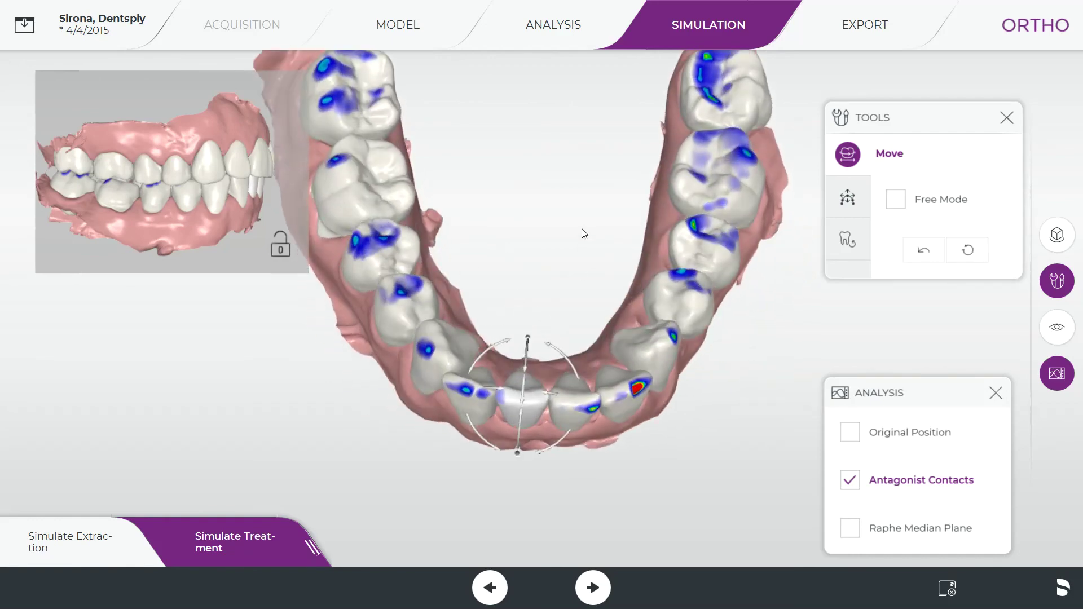
pyautogui.moveTo(584, 233); pyautogui.dragTo(604, 292, button='middle')
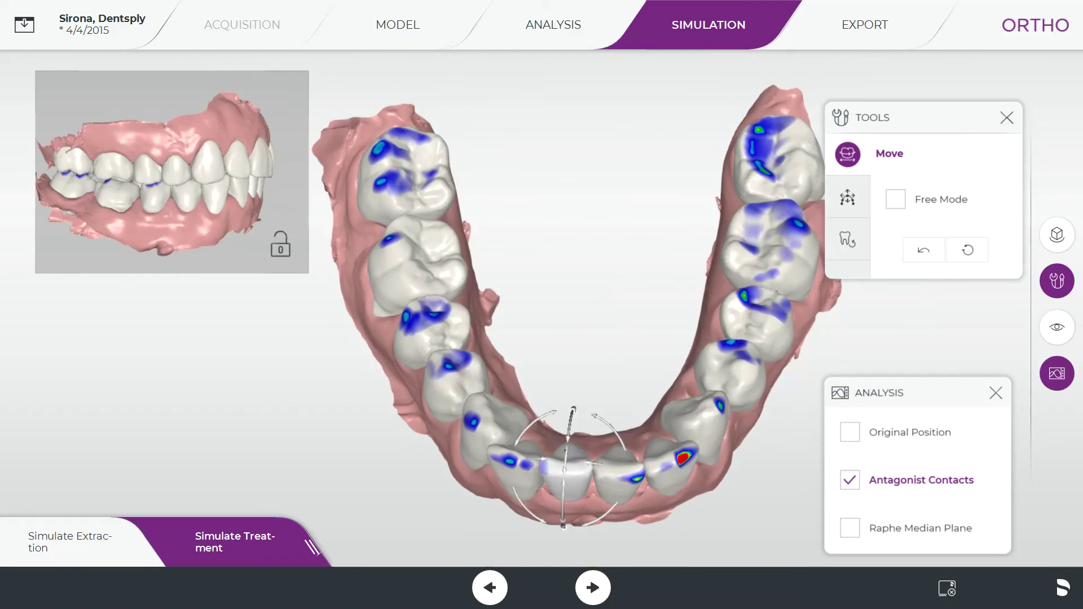
# Step: In Simulate Extraction, extract the rear left and rear right lower molars
pyautogui.click(53, 547)
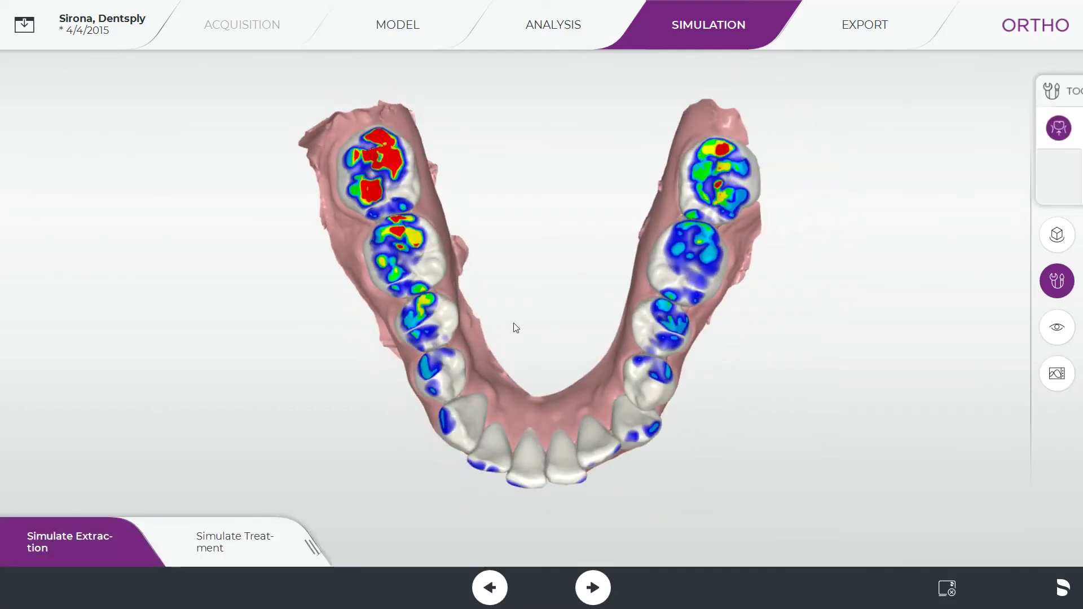
pyautogui.moveTo(516, 327); pyautogui.dragTo(513, 378)
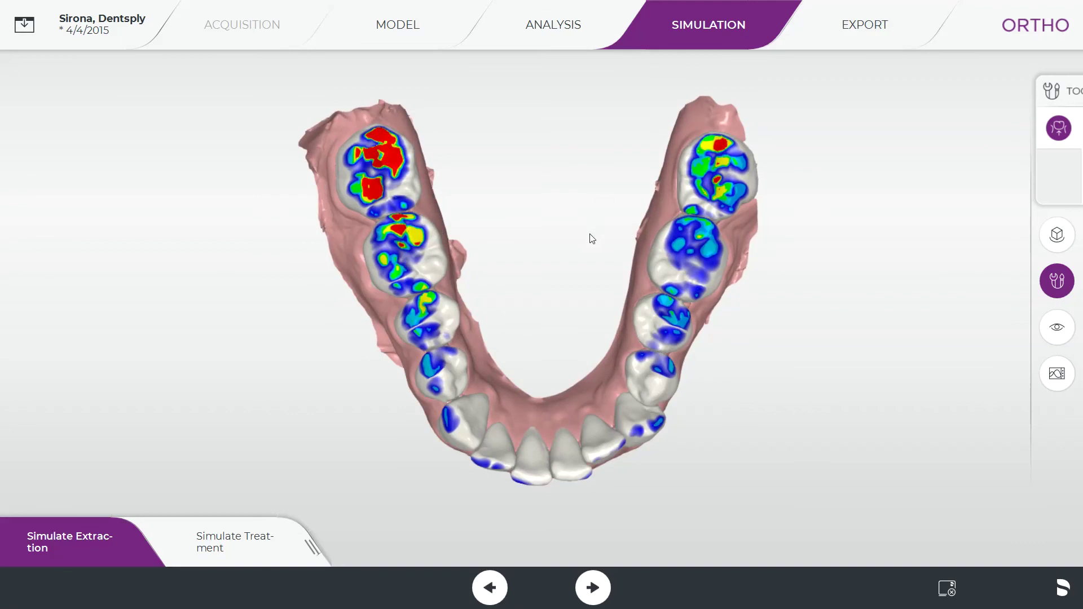
pyautogui.moveTo(565, 251); pyautogui.dragTo(563, 293)
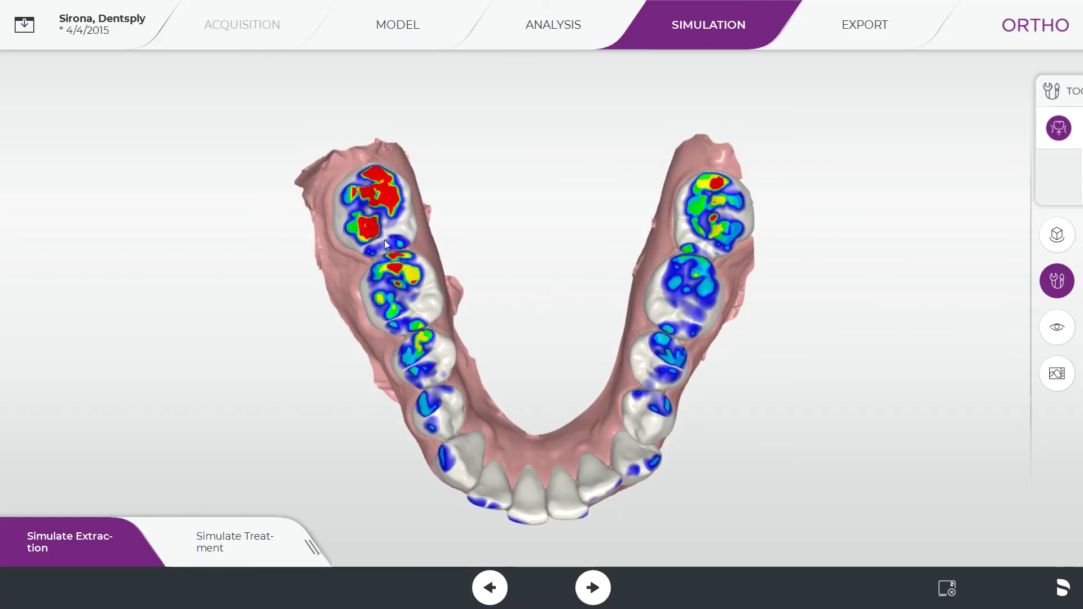
pyautogui.click(376, 219)
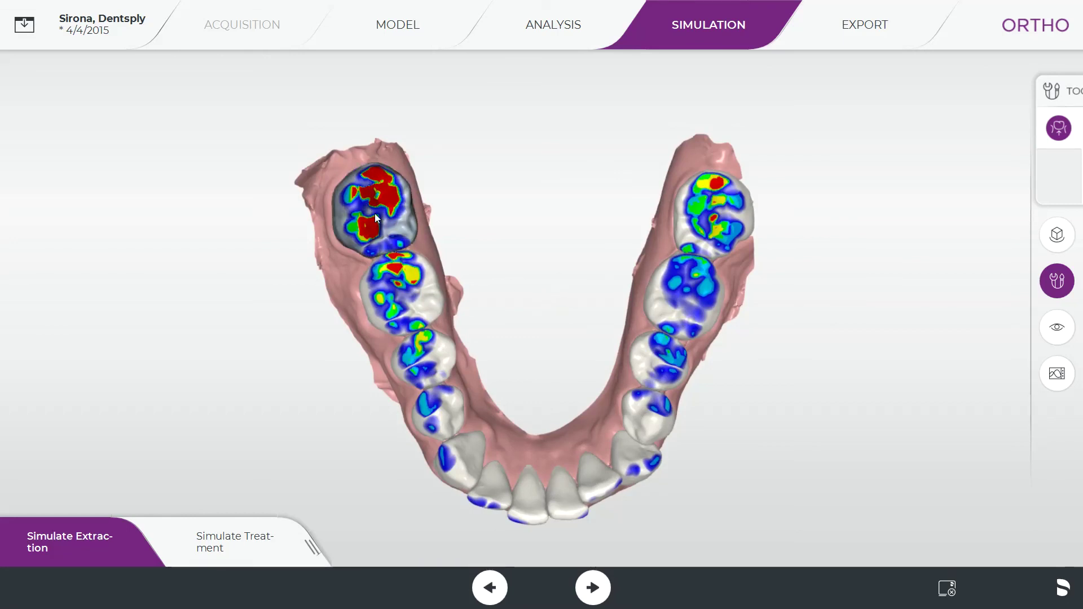
pyautogui.click(375, 218)
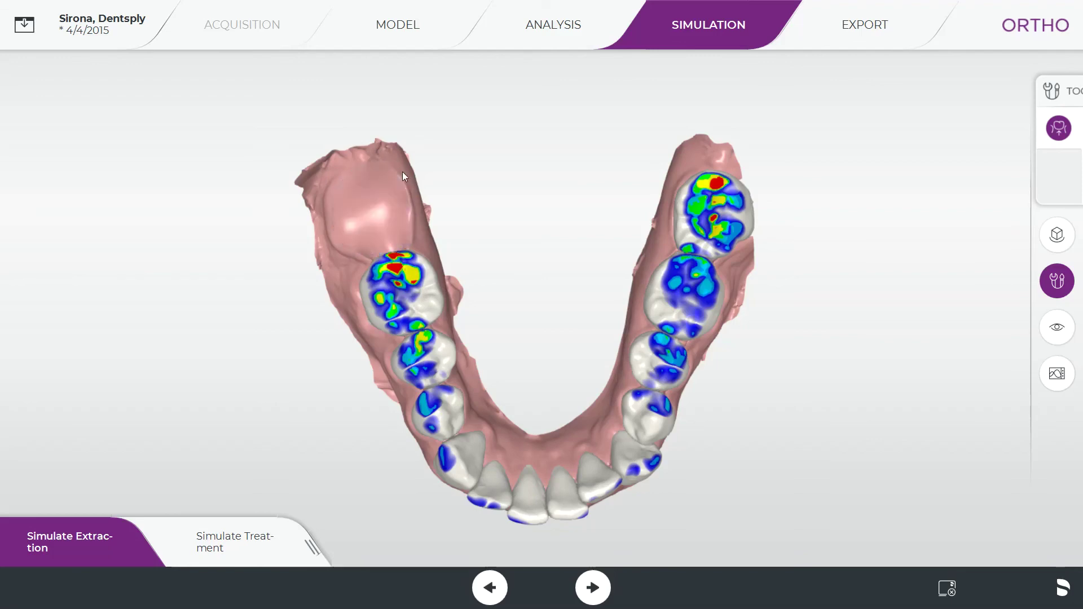
pyautogui.click(714, 217)
pyautogui.click(714, 217)
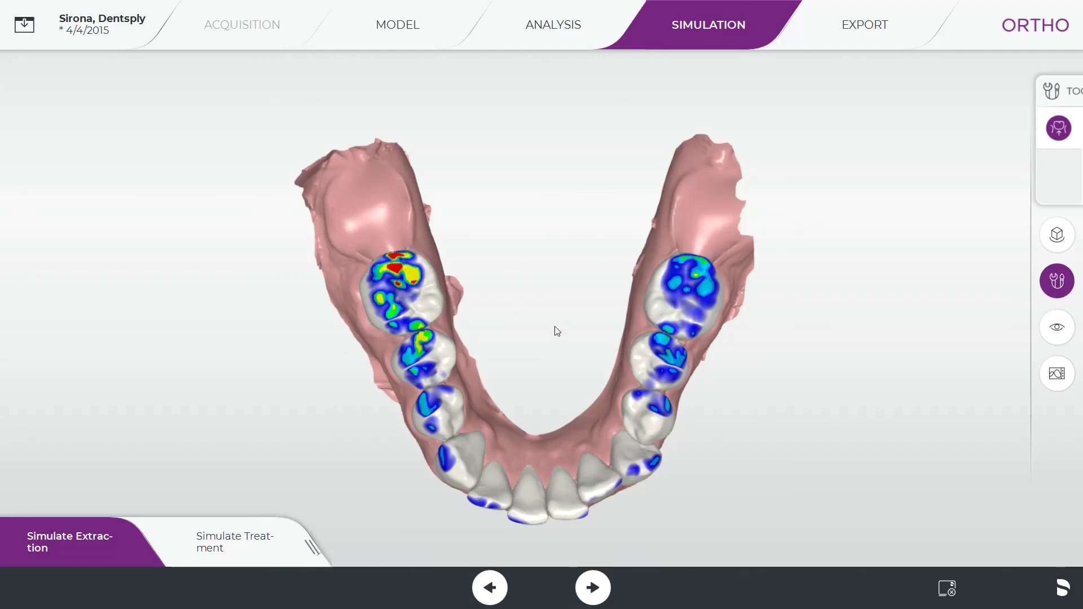
# Step: Restore both extracted rear molars and tilt the arch to a frontal view
pyautogui.click(370, 211)
pyautogui.click(718, 219)
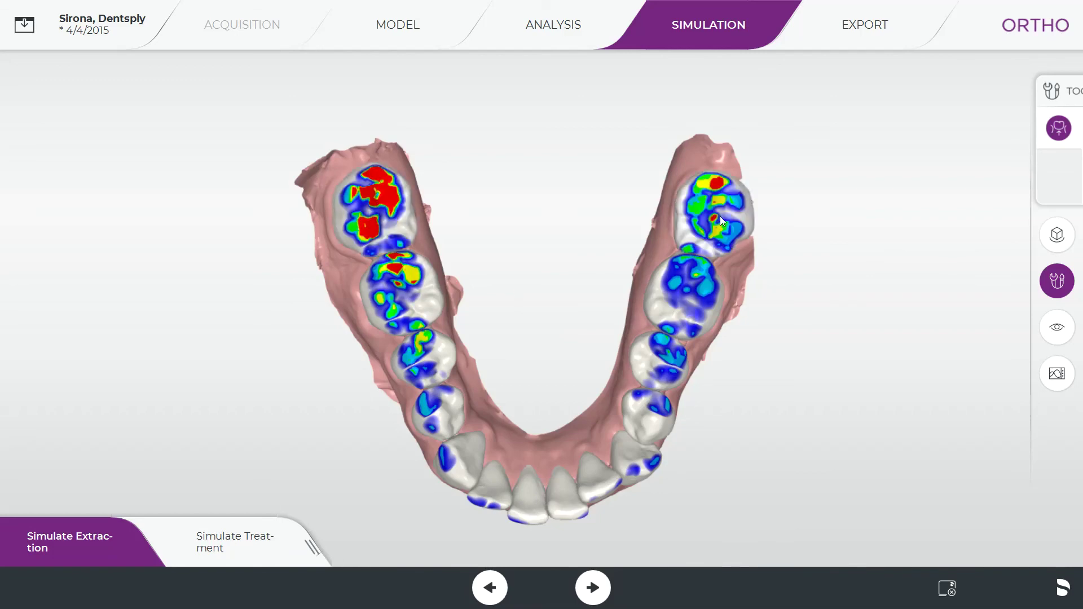
pyautogui.moveTo(523, 392); pyautogui.dragTo(508, 312)
# Step: Return to Simulate Treatment, then open Export and the Aligners category
pyautogui.click(282, 549)
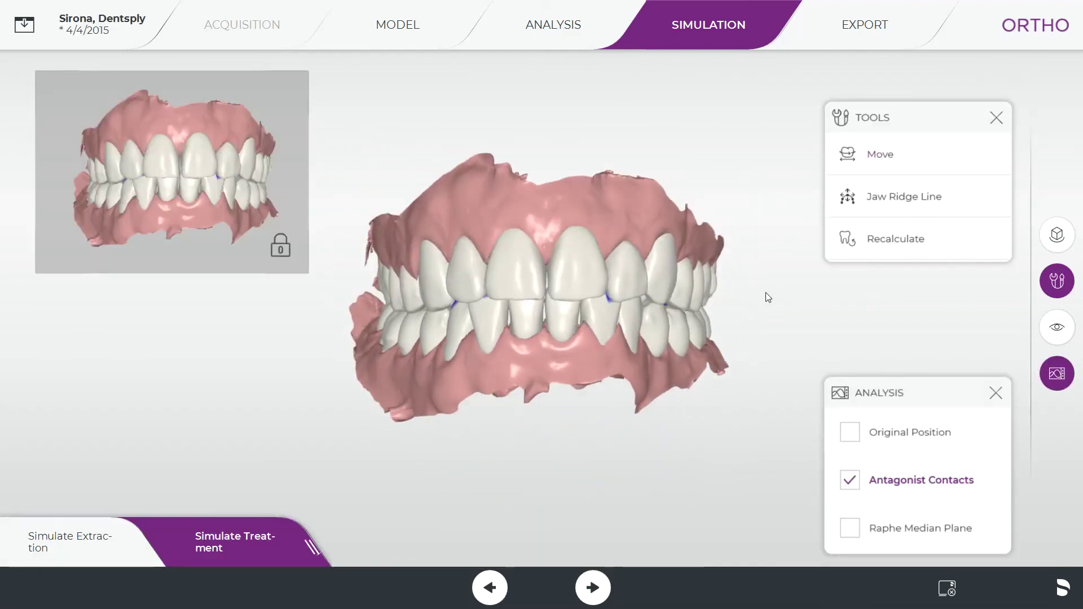
pyautogui.moveTo(766, 292)
pyautogui.mouseDown()
pyautogui.moveTo(706, 317)
pyautogui.moveTo(663, 312)
pyautogui.moveTo(730, 292)
pyautogui.moveTo(759, 305)
pyautogui.mouseUp()
pyautogui.moveTo(579, 388)
pyautogui.mouseDown()
pyautogui.moveTo(581, 399)
pyautogui.moveTo(587, 391)
pyautogui.mouseUp()
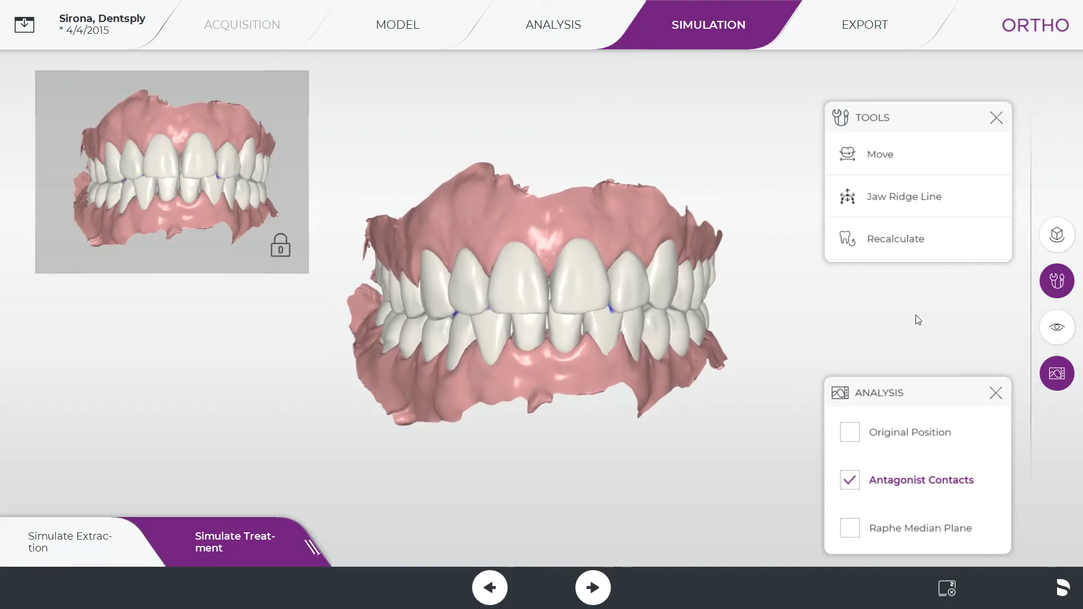
pyautogui.click(856, 37)
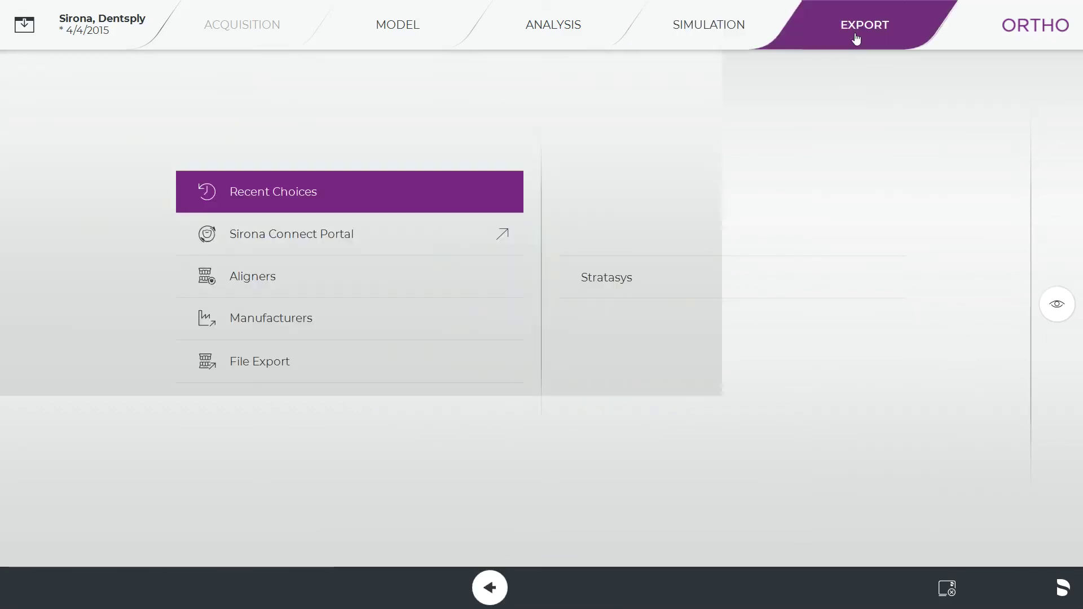
pyautogui.click(237, 287)
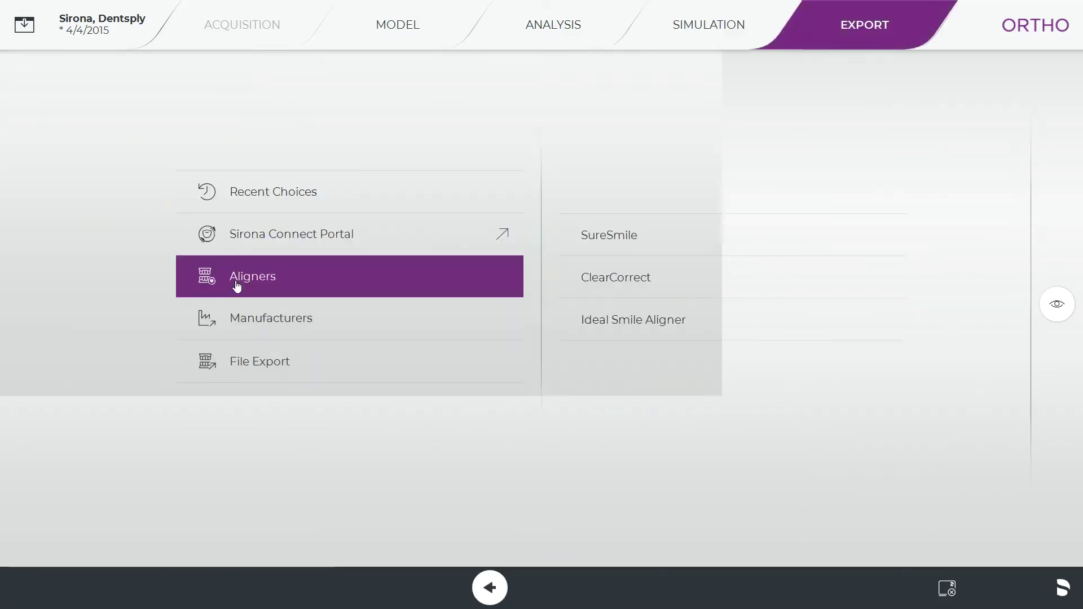